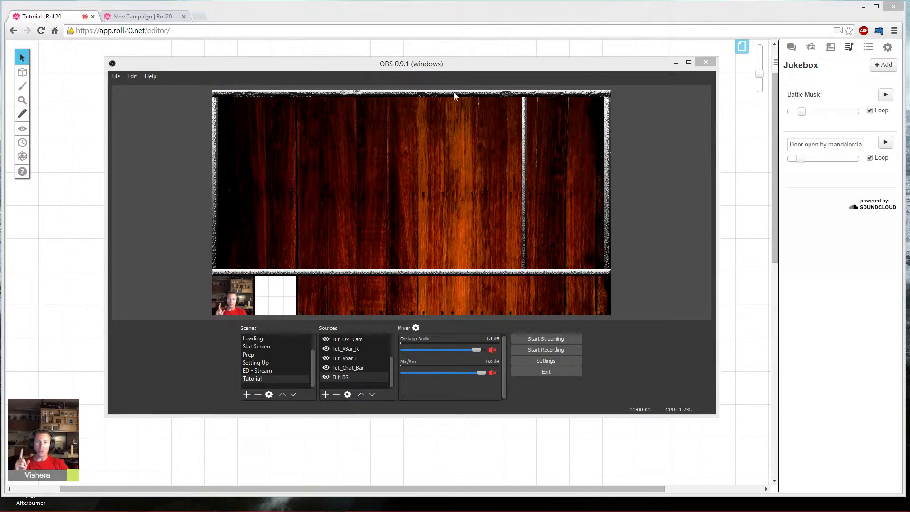
Step: Move the OBS window out of view and look over Roll20's New Campaign page in the browser
left_click(470, 62)
left_click_drag(469, 62, 0, 59)
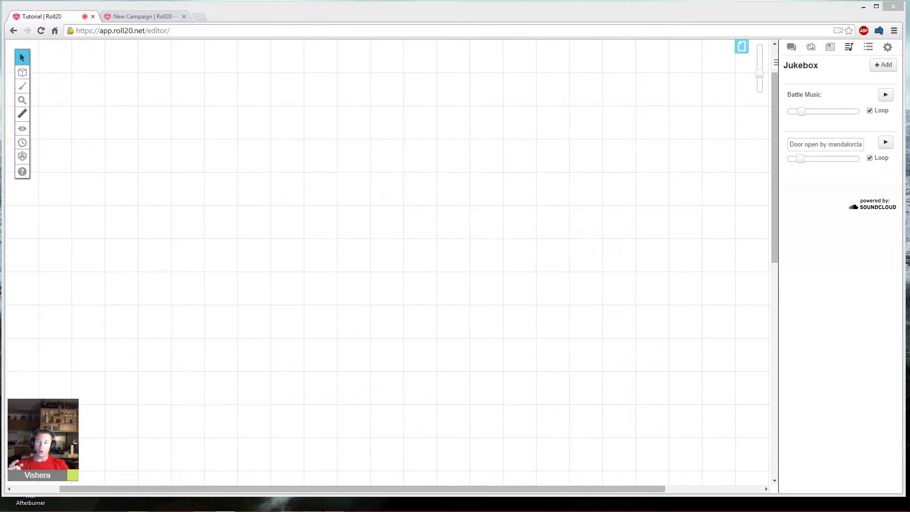
left_click(192, 153)
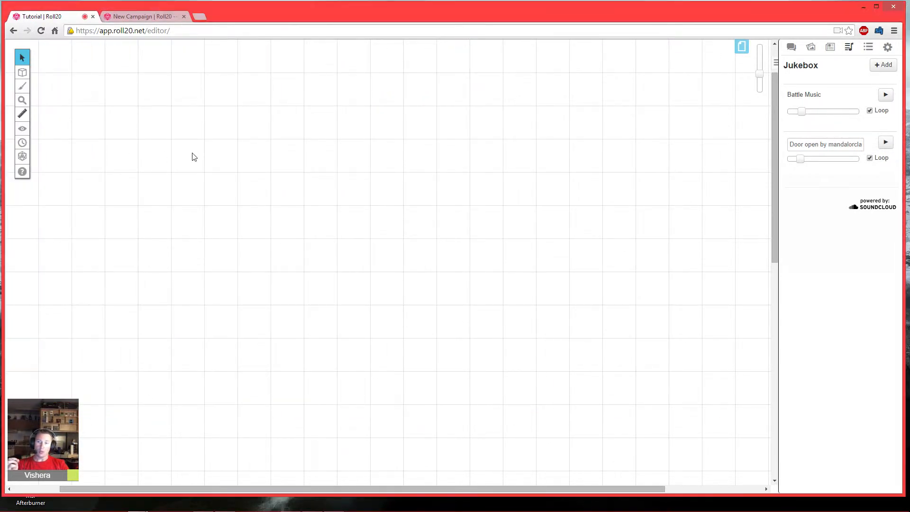
left_click(137, 17)
scroll(126, 256, "down", 2)
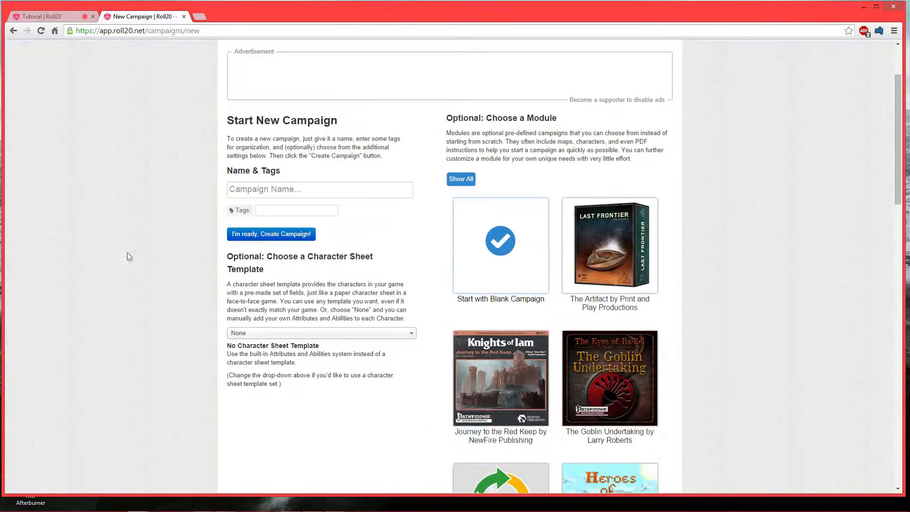
scroll(126, 258, "up", 2)
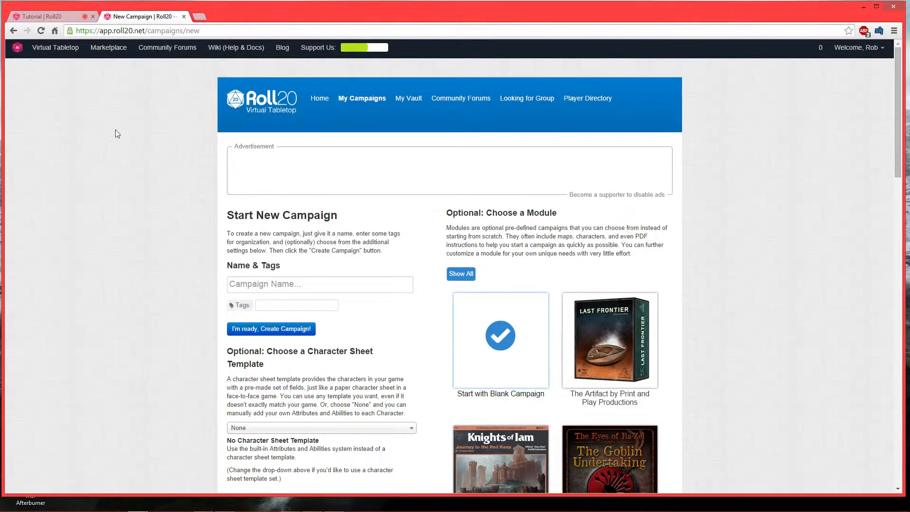
Step: Return to the Roll20 home page and view the details of the Tutorial campaign
right_click(139, 146)
left_click(149, 152)
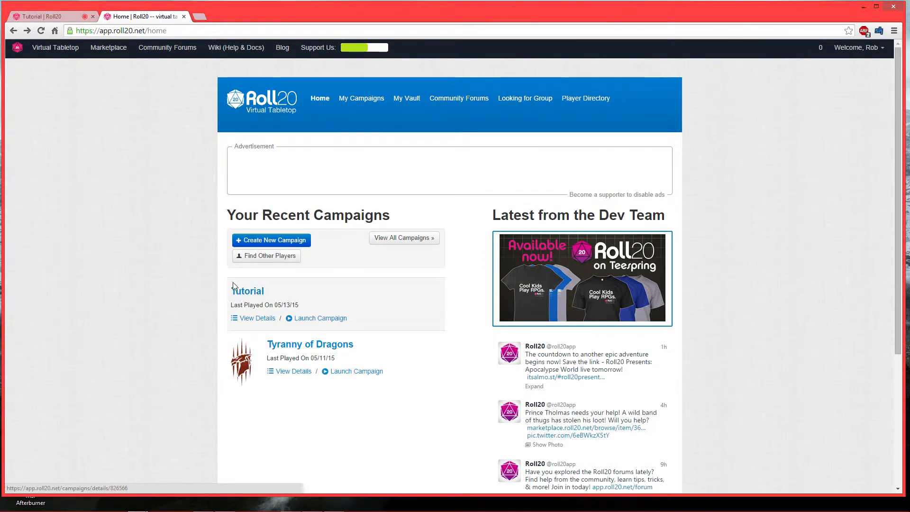
left_click(251, 320)
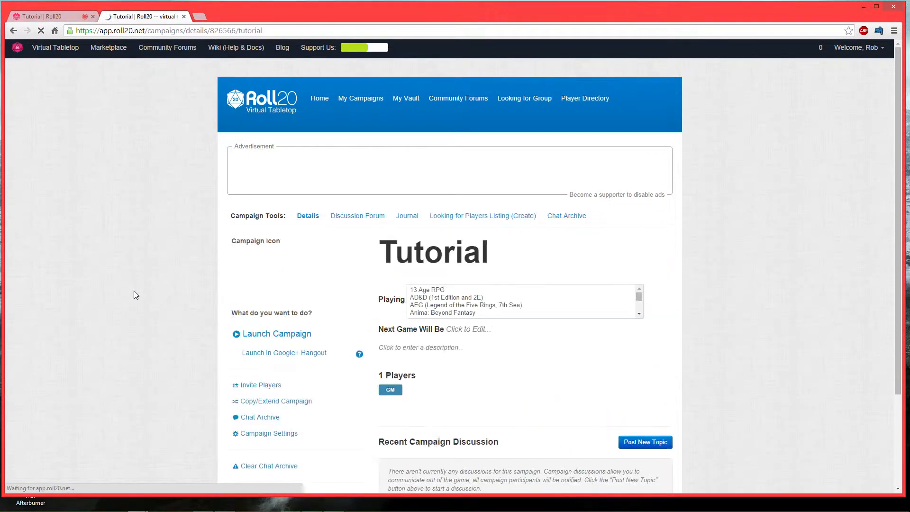
scroll(140, 307, "down", 2)
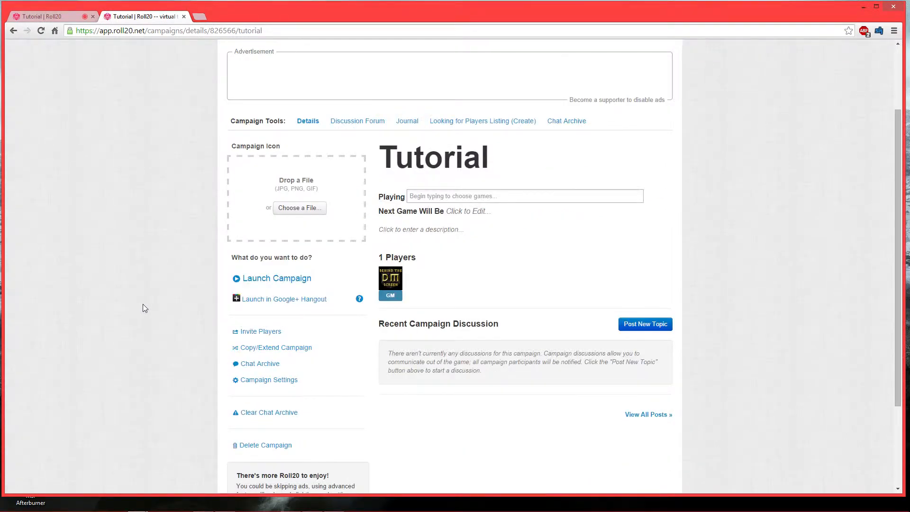
scroll(174, 346, "down", 1)
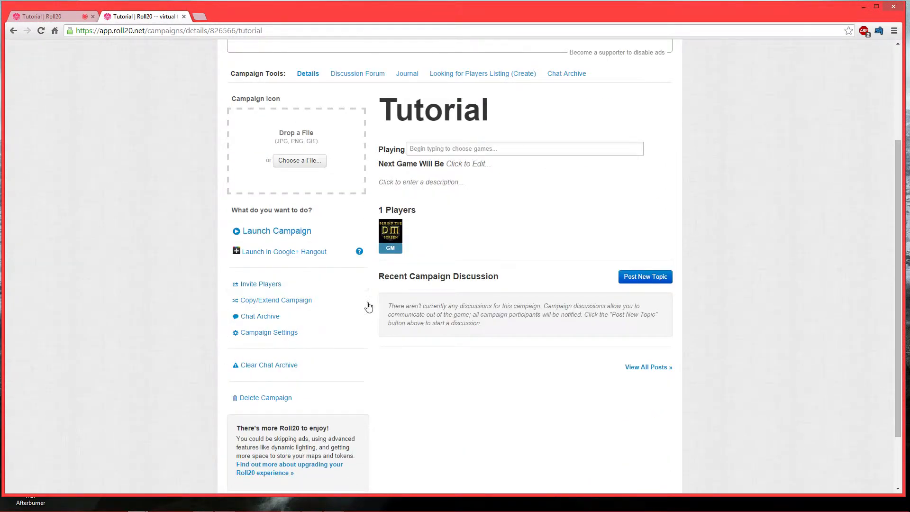
Step: Check the campaign's player invitation options, close them and return to the Tutorial tabletop
left_click(264, 285)
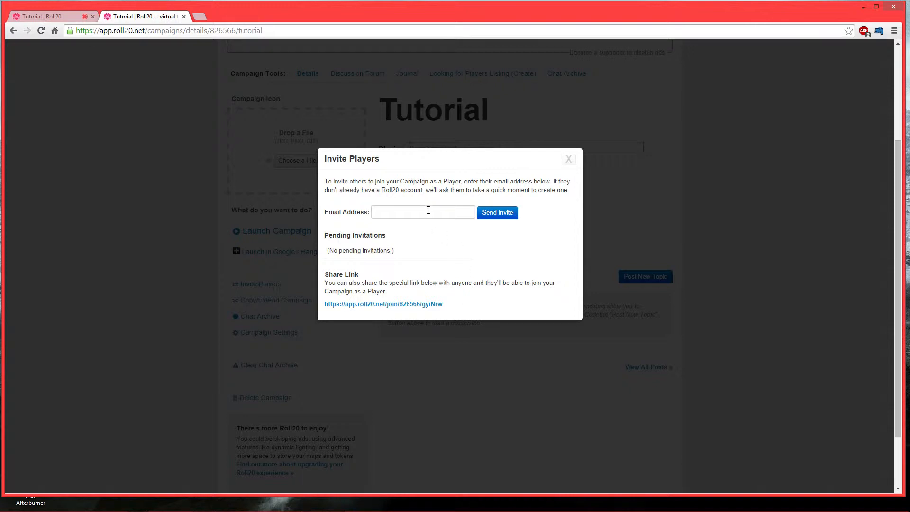
left_click(150, 265)
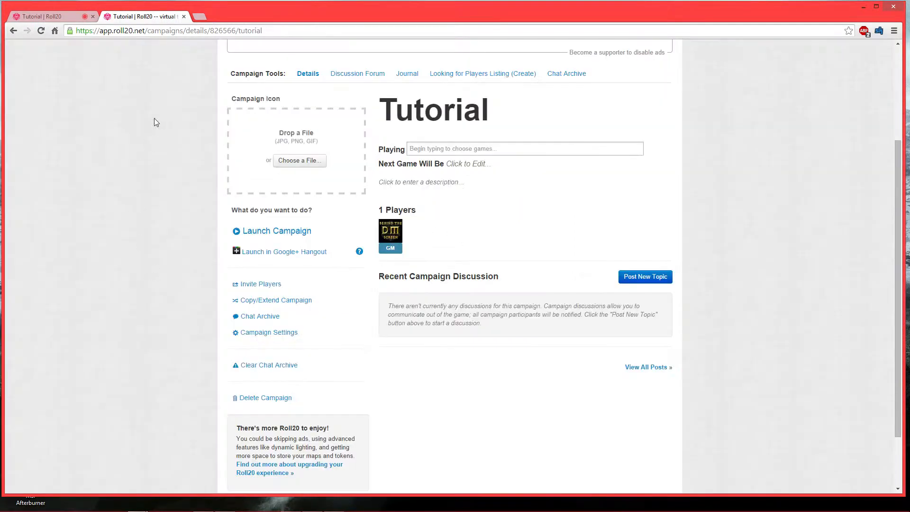
left_click(48, 18)
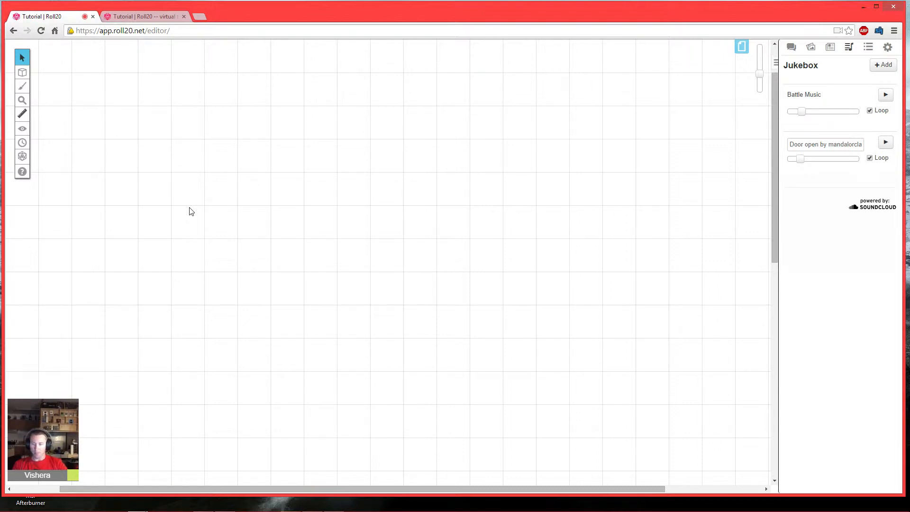
Step: Bring OBS back into view and add a new Window Capture source named Tut_FG_BG to the Tutorial scene
left_click_drag(0, 124, 607, 67)
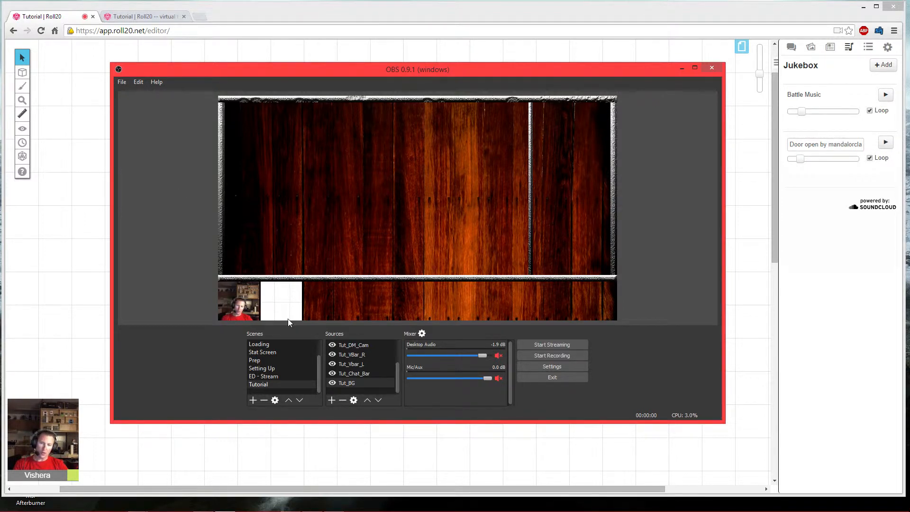
scroll(376, 363, "up", 1)
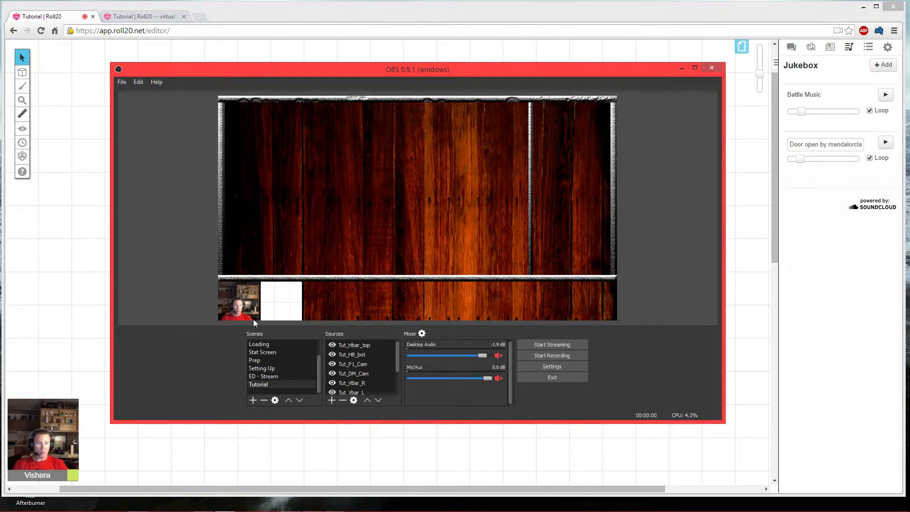
left_click(331, 400)
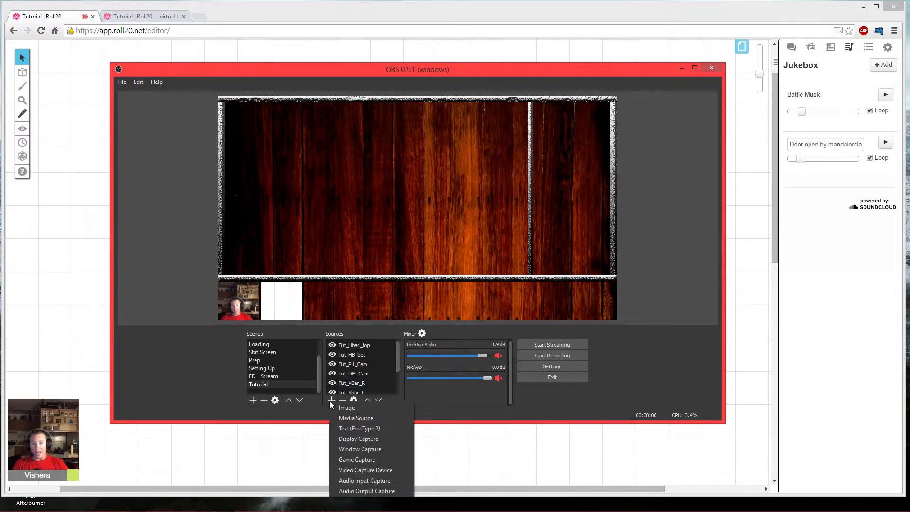
left_click(366, 449)
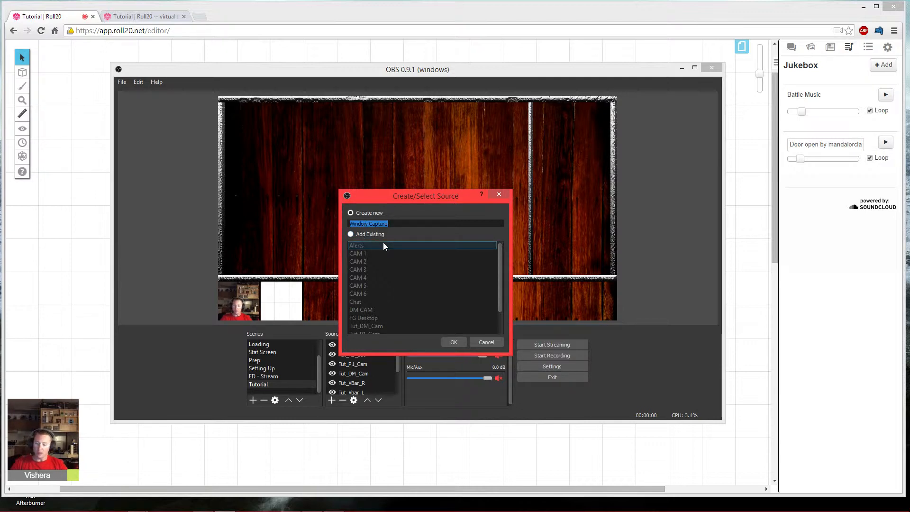
type("Tut")
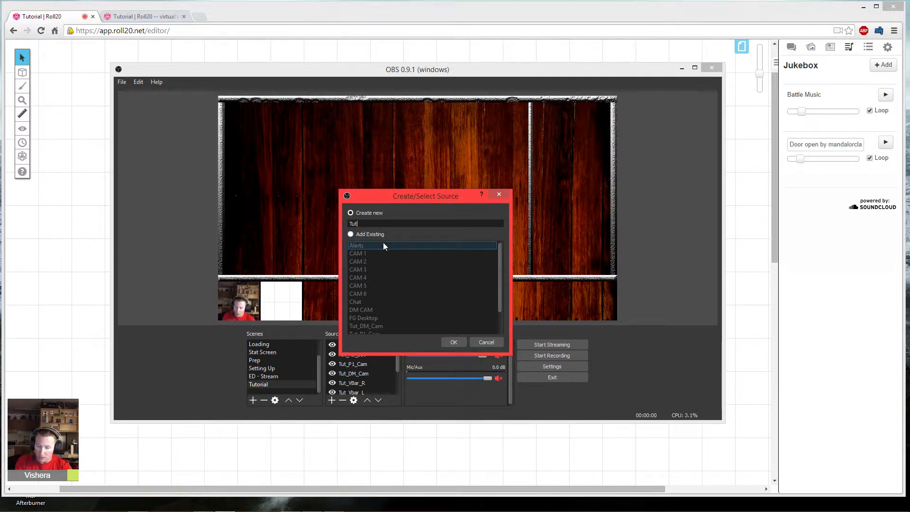
type("_FG_BG")
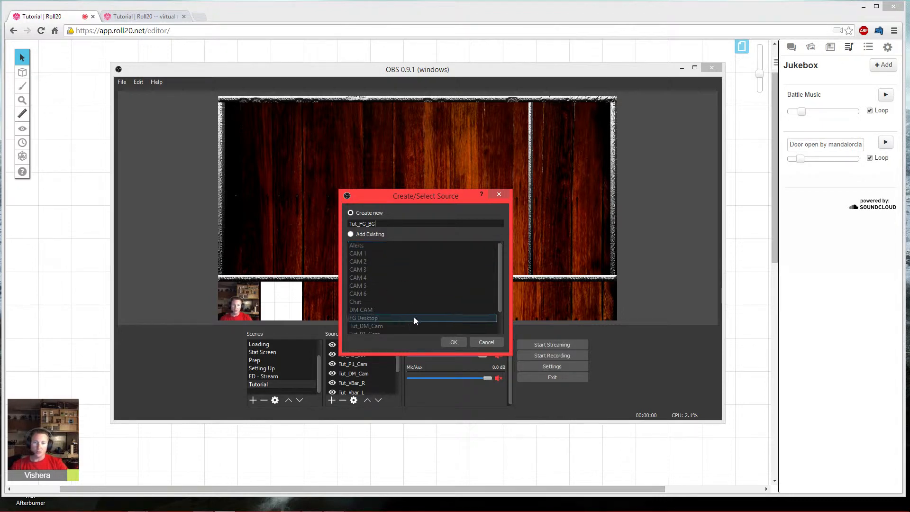
left_click(451, 342)
Step: Set the source to capture the [FantasyGrounds.exe]: Fantasy Grounds window and accept its properties
left_click(415, 331)
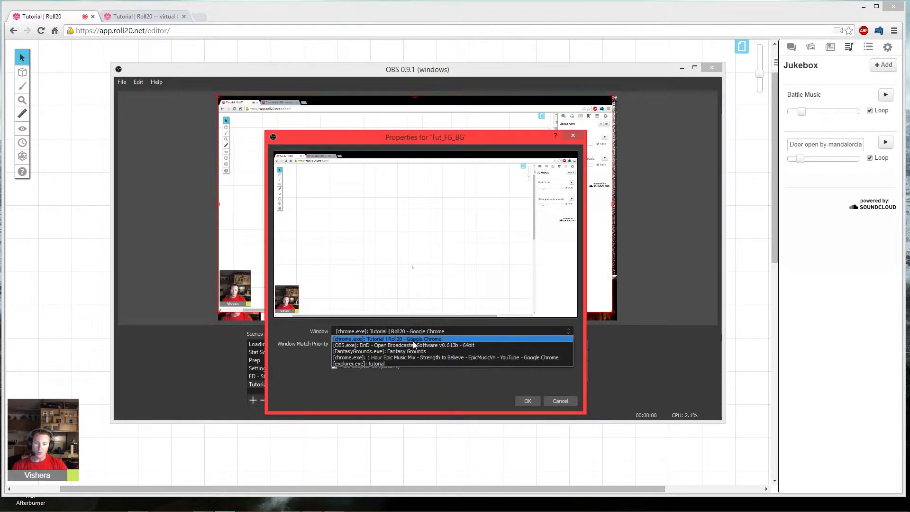
left_click(402, 354)
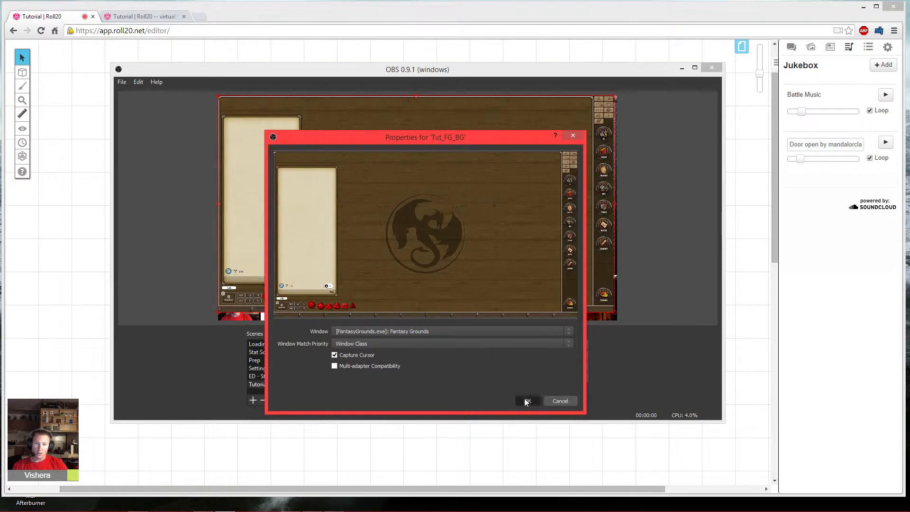
left_click(526, 400)
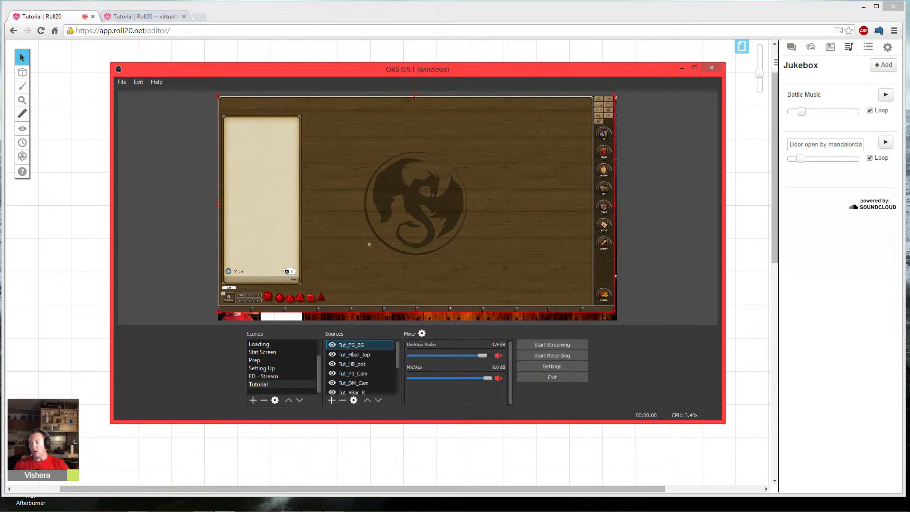
Step: In Fantasy Grounds, try unlocking and moving the last die, restore the dice position and lock them again
left_click(360, 260)
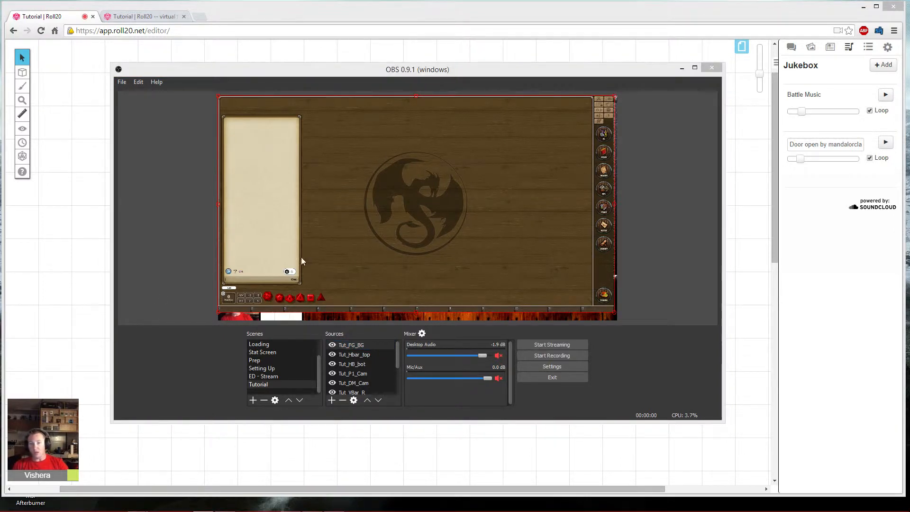
left_click(316, 154)
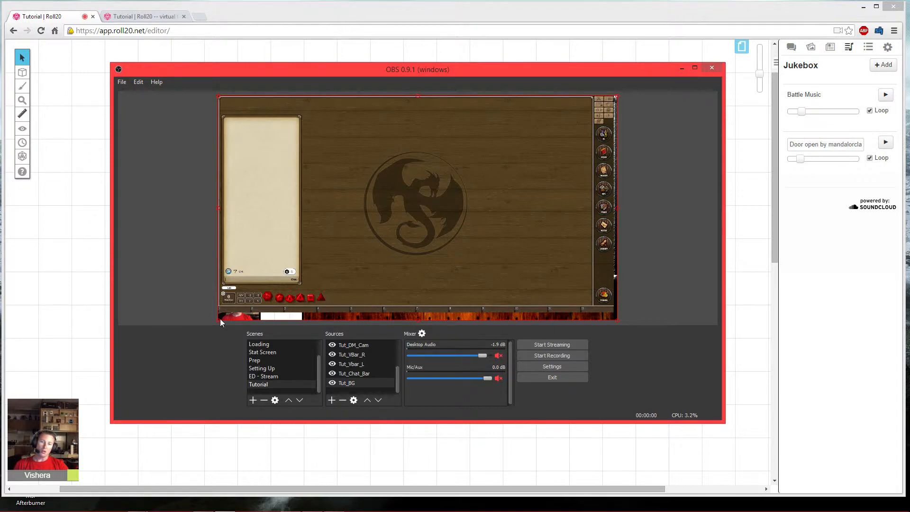
right_click(340, 285)
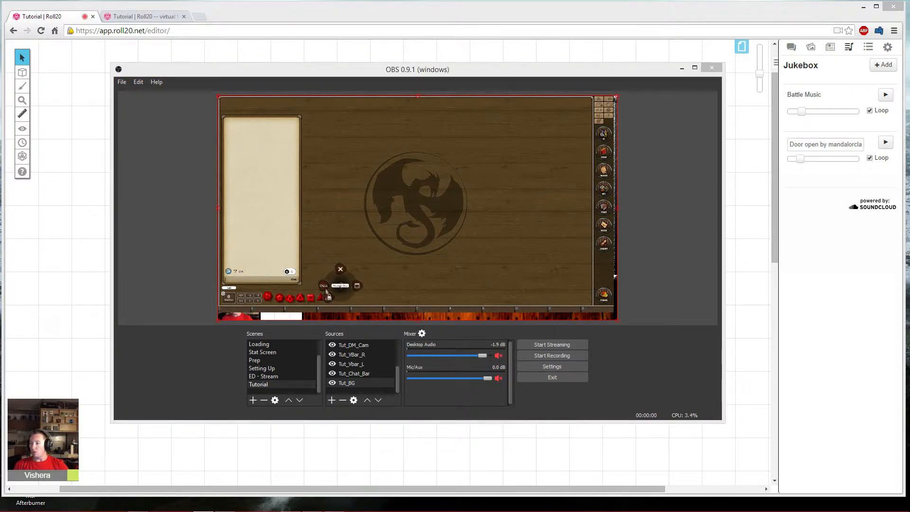
left_click(329, 297)
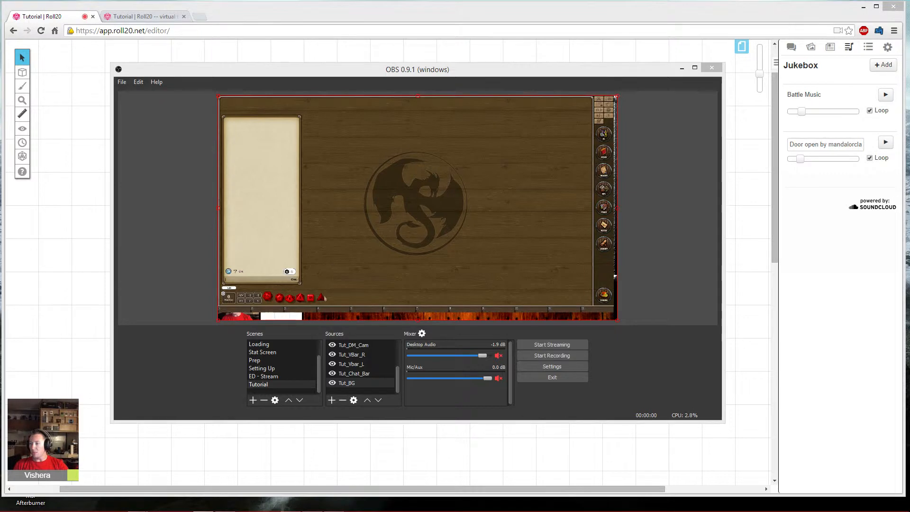
left_click_drag(321, 297, 316, 270)
right_click(336, 267)
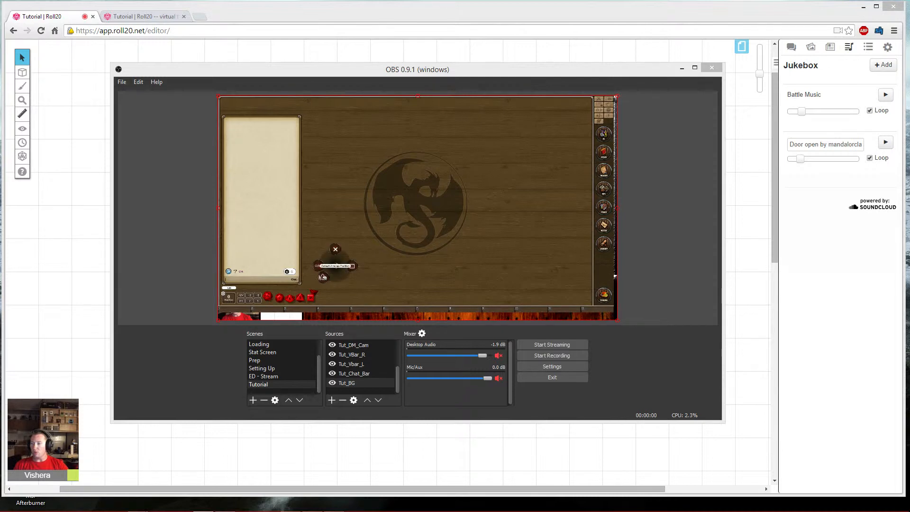
left_click(319, 267)
right_click(341, 264)
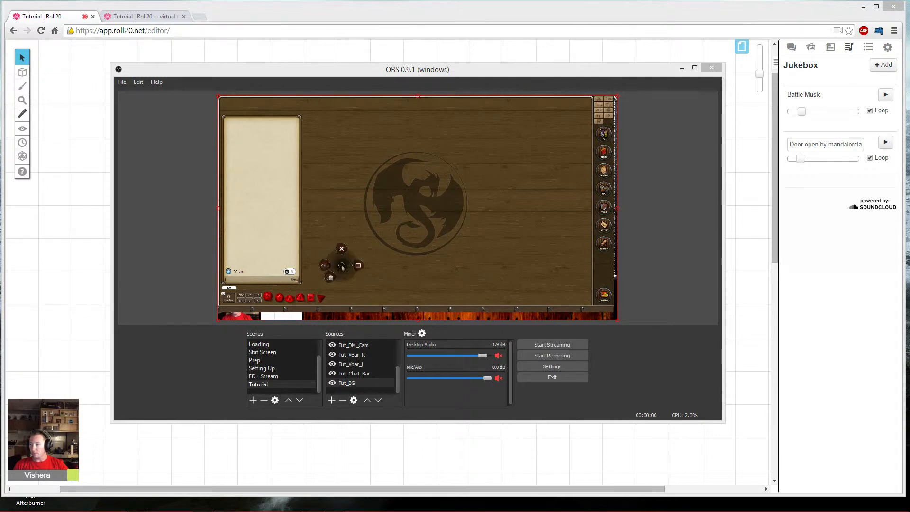
left_click(330, 278)
left_click(408, 234)
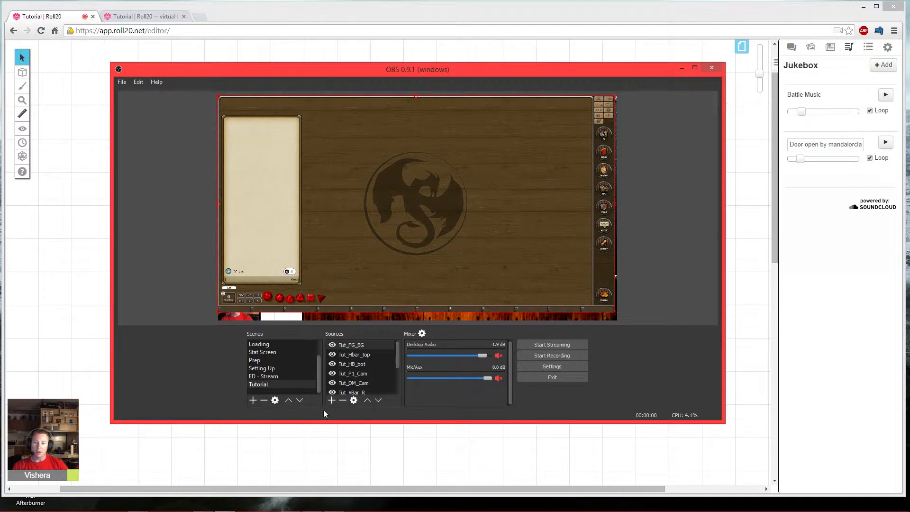
Step: Open the filters of the Tut_FG_BG source in OBS and add a Crop filter with the default name
right_click(360, 349)
left_click(376, 423)
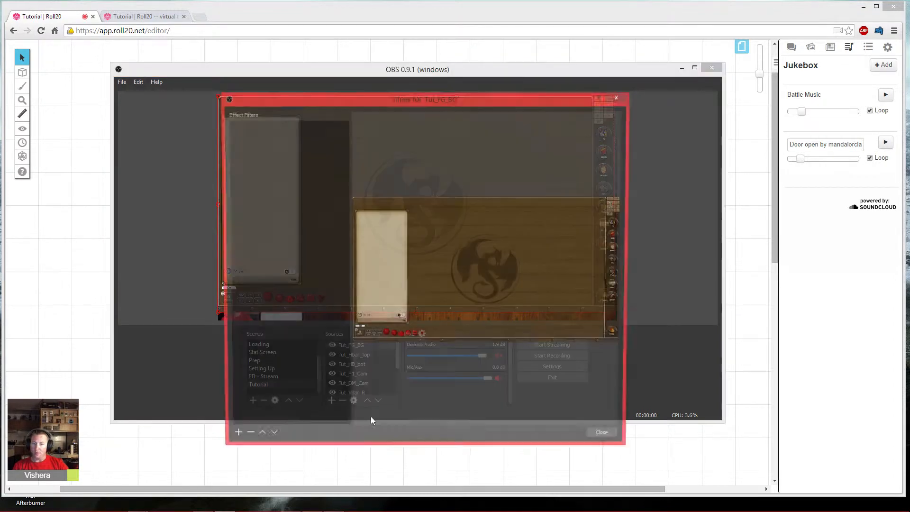
left_click(231, 439)
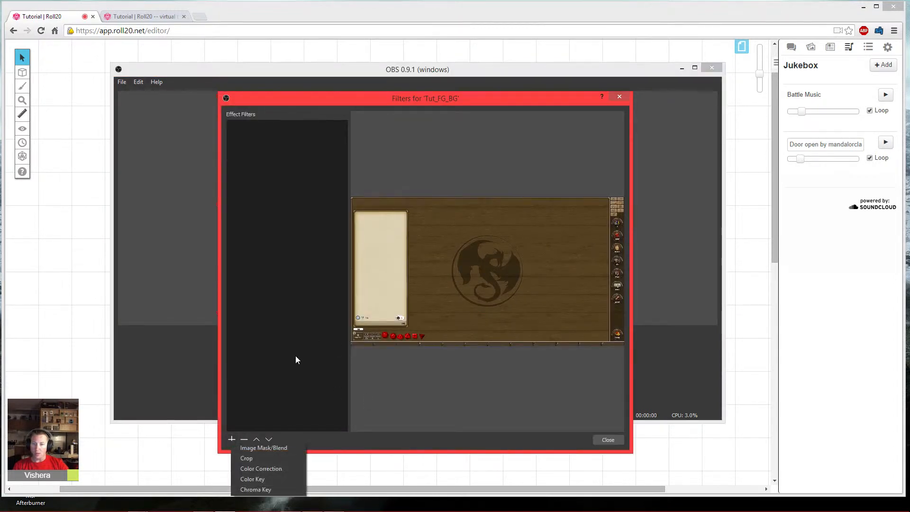
left_click(250, 456)
left_click(414, 321)
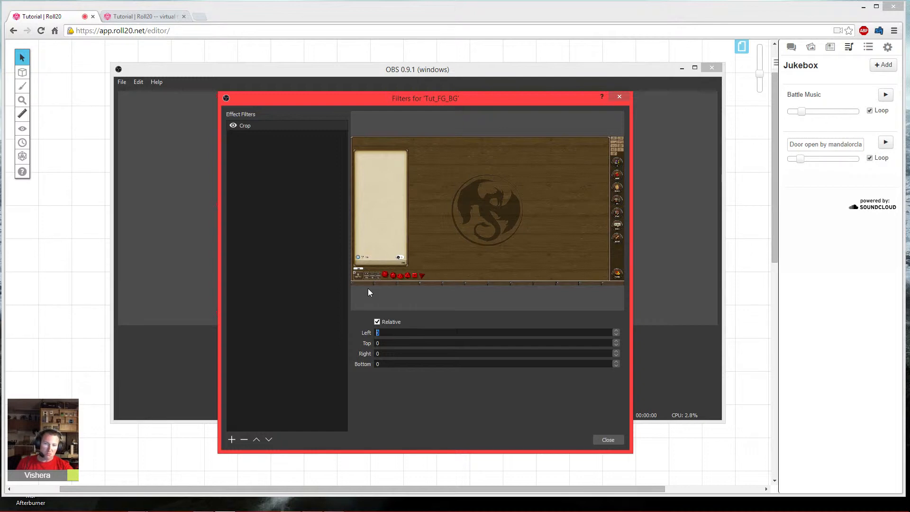
Step: Set the filter's Left crop to 300 and raise it to 401 to cut off the Fantasy Grounds chat box
type("300")
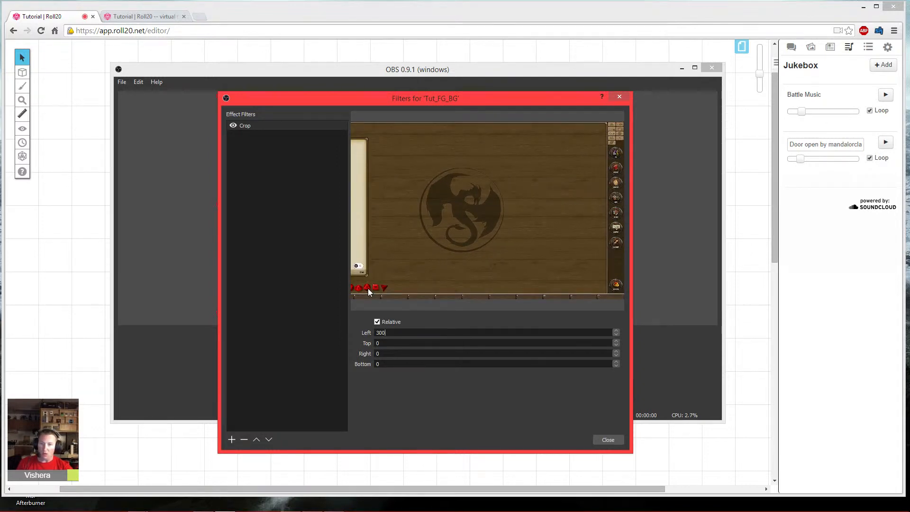
key("Up")
key("Up")
key("Up")
key("Up")
key("Up")
key("Up")
key("Up")
key("Up")
key("Up")
key("Up")
key("Up")
key("Up")
key("Up")
key("Up")
key("Up")
key("Up")
key("Up")
key("Up")
key("Up")
key("Up")
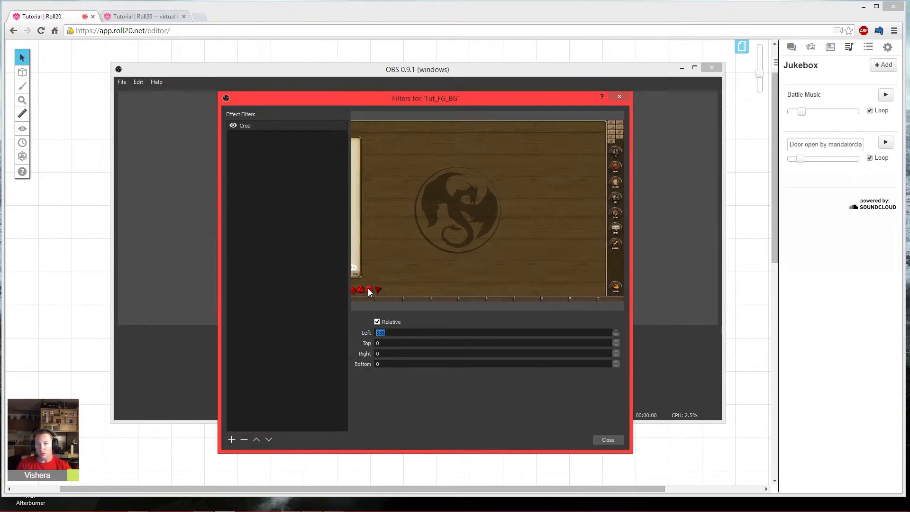
key("Up")
key("Up")
key("Up")
key("Up")
key("Up")
key("Up")
key("Up")
key("Up")
key("Up")
key("Up")
key("Up")
key("Up")
key("Up")
key("Up")
key("Up")
key("Up")
key("Up")
key("Up")
key("Up")
key("Up")
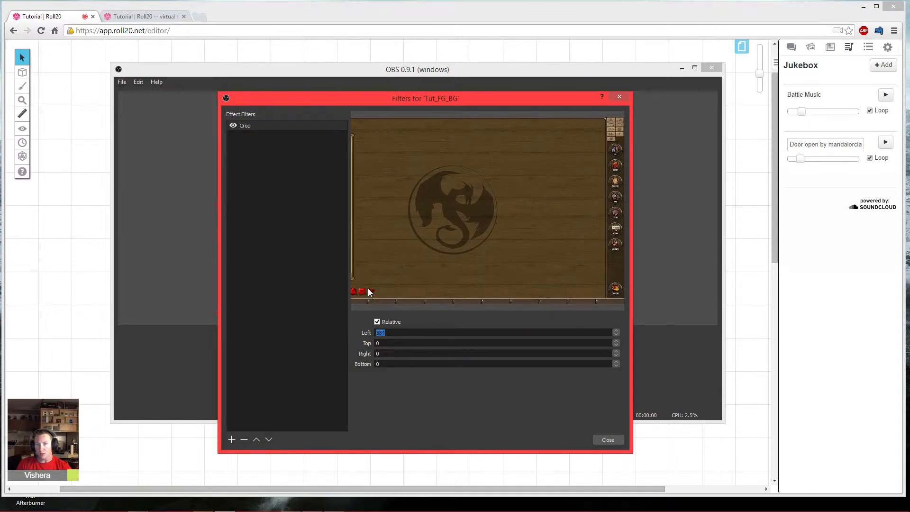
key("Up")
key("Up")
key("Up")
key("Up")
key("Up")
key("Up")
key("Up")
key("Up")
key("Up")
key("Up")
key("Up")
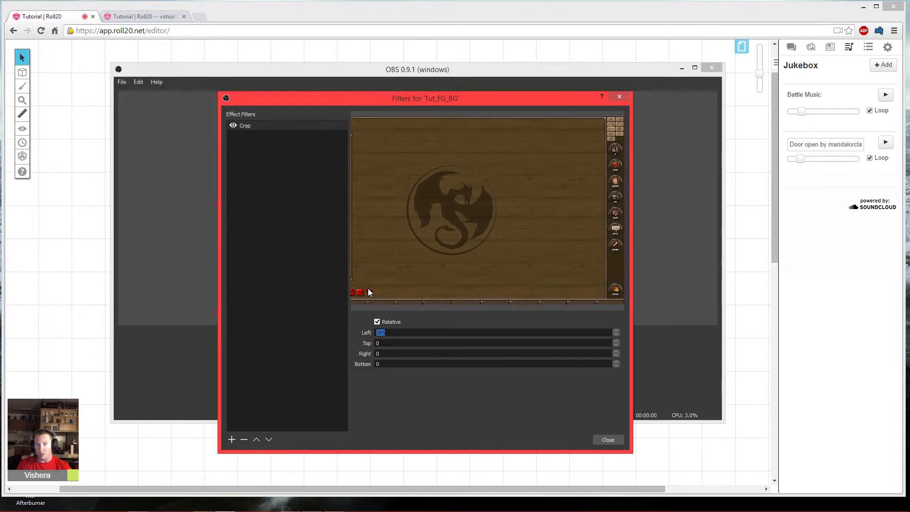
key("Up")
key("Up")
key("Up")
key("Up")
key("Up")
key("Up")
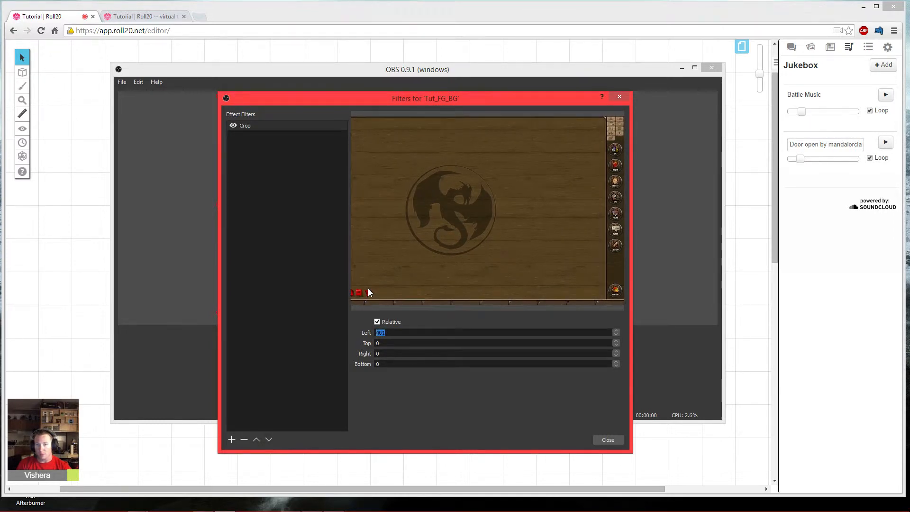
Step: Raise the Crop filter's Left value to 402, set Top to 8 and Bottom to 88 to trim the window borders and dice
key("Up")
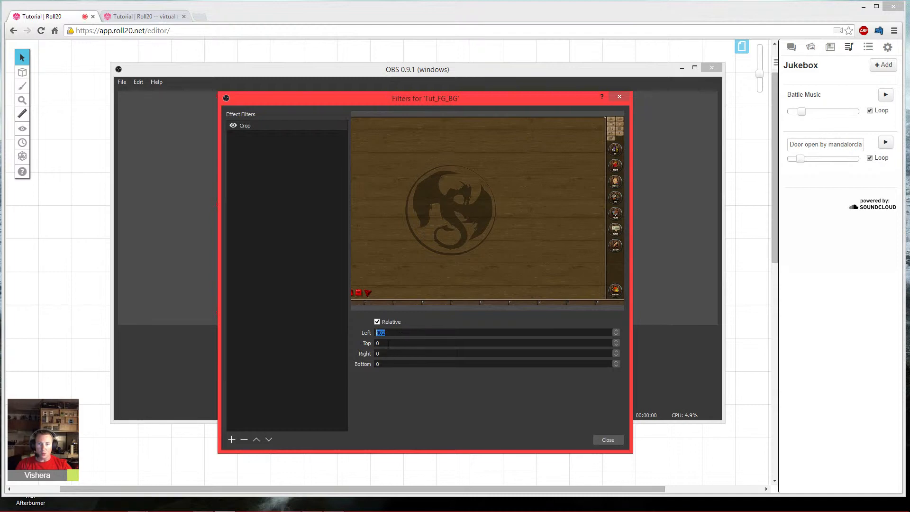
double_click(411, 343)
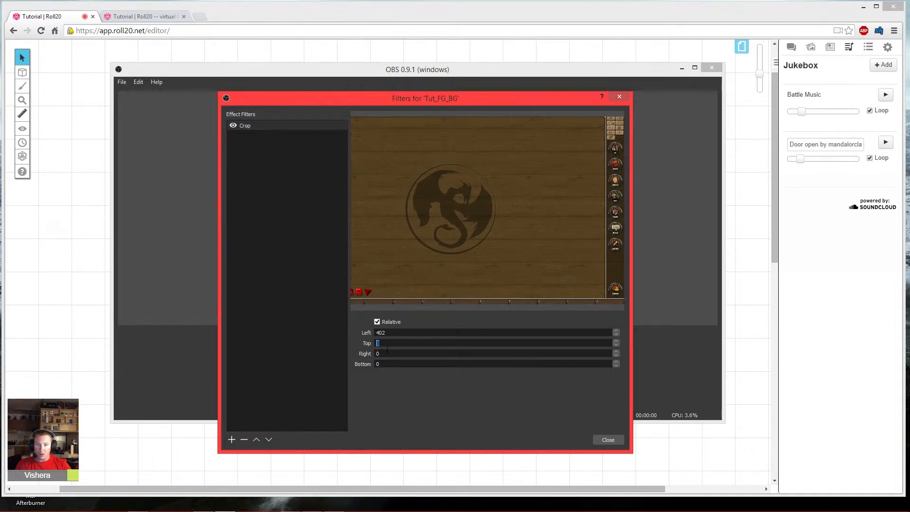
scroll(388, 364, "up", 20)
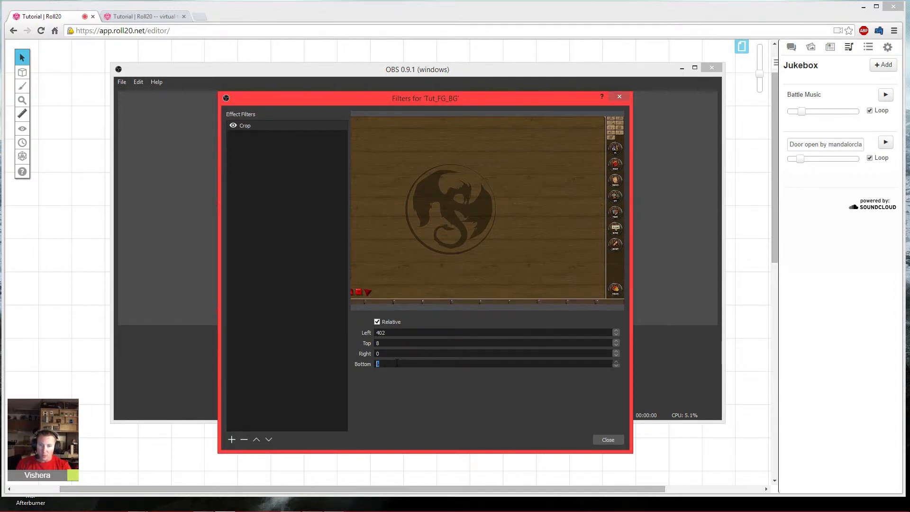
scroll(397, 364, "up", 2)
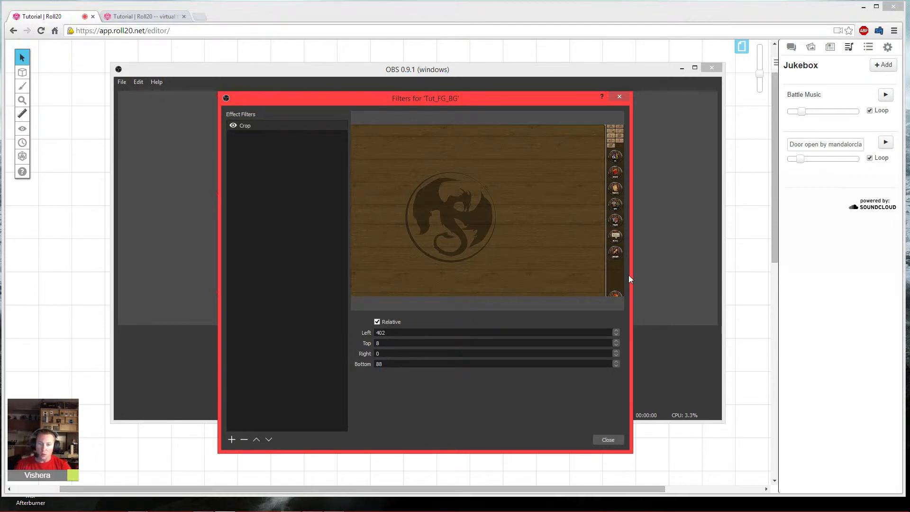
Step: Raise the filter's Right crop to 110 to cut off the Fantasy Grounds sidebar, and close the filters
key("Up")
key("Up")
key("Up")
key("Up")
key("Up")
key("Up")
key("Up")
key("Up")
key("Up")
key("Up")
key("Up")
key("Up")
key("Up")
key("Up")
key("Up")
key("Up")
key("Up")
key("Up")
key("Up")
key("Up")
key("Up")
key("Up")
key("Up")
key("Up")
key("Up")
key("Up")
key("Up")
key("Up")
key("Up")
key("Up")
key("Up")
key("Up")
key("Up")
key("Up")
key("Up")
key("Up")
key("Up")
key("Up")
key("Up")
key("Up")
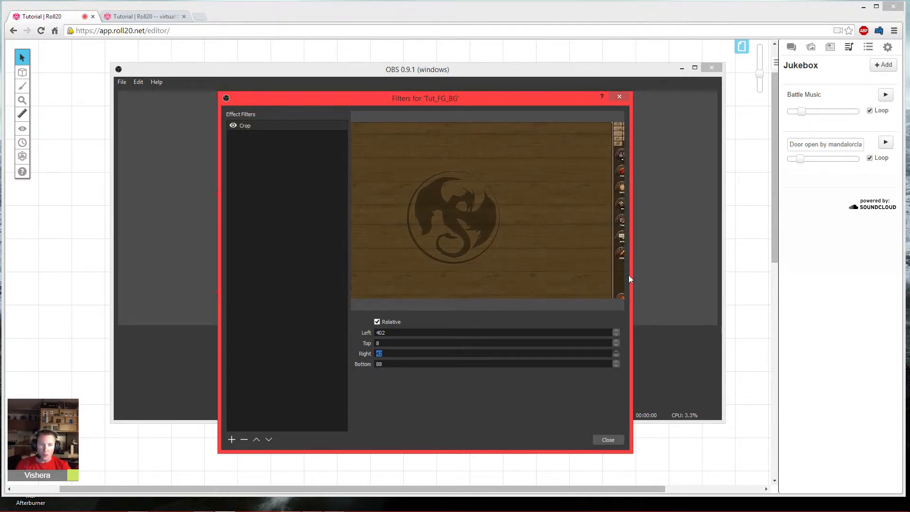
key("Up")
key("Up")
key("Up")
key("Up")
key("Up")
key("Up")
key("Up")
key("Up")
key("Up")
key("Up")
key("Up")
key("Up")
key("Up")
key("Up")
key("Up")
key("Up")
key("Up")
key("Up")
key("Up")
key("Up")
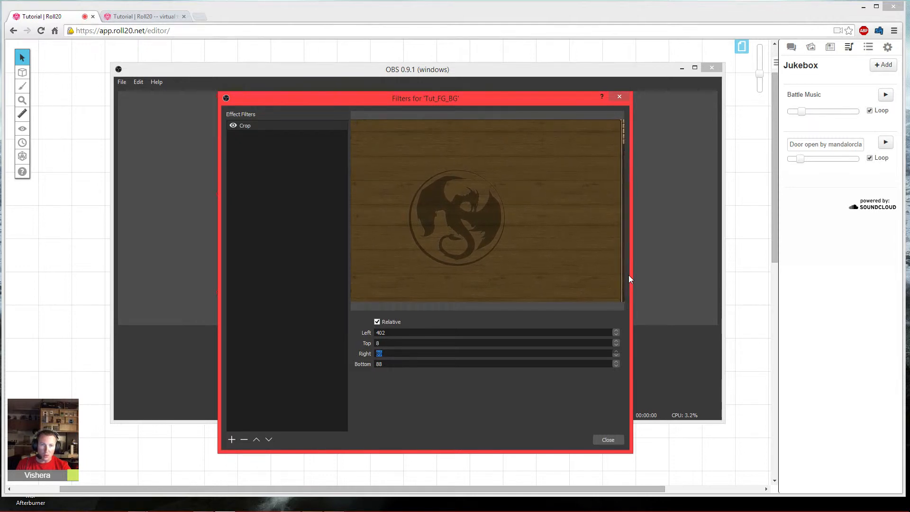
key("Up")
key("Up")
key("Up")
key("Up")
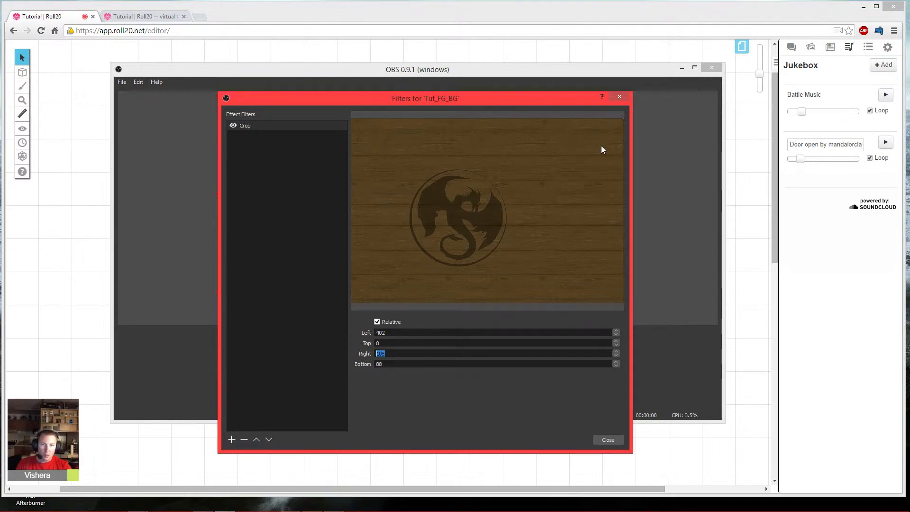
key("Up")
key("Up")
key("Up")
key("Up")
key("Up")
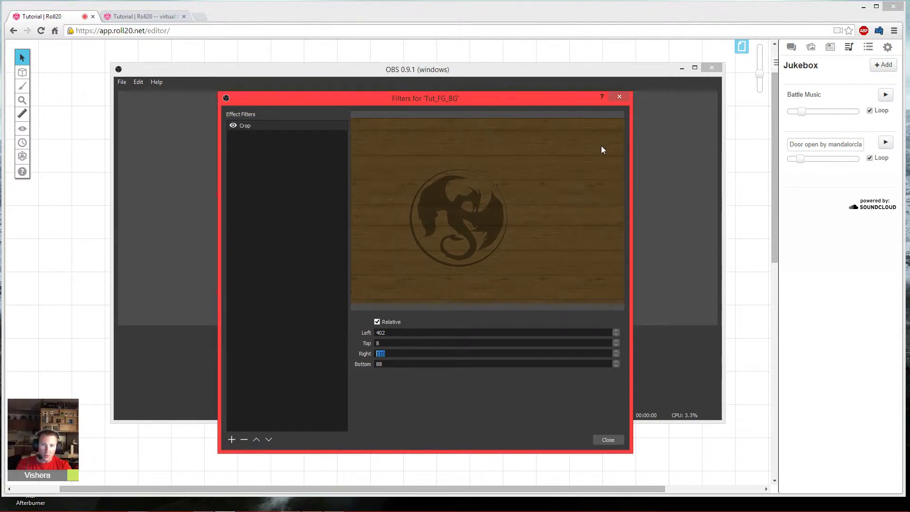
left_click(605, 442)
left_click_drag(350, 211, 392, 239)
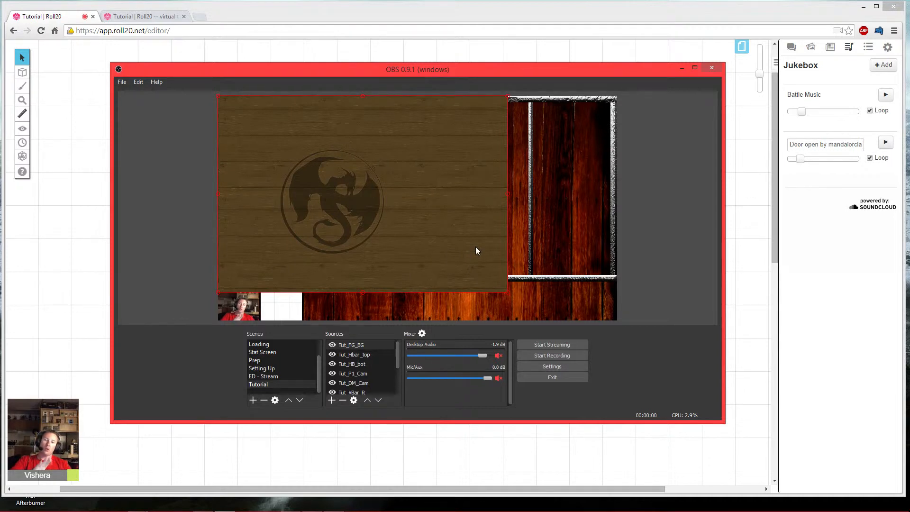
Step: Move the Tut_FG_BG source down the source order until it sits directly above Tut_BG
left_click_drag(396, 356, 392, 381)
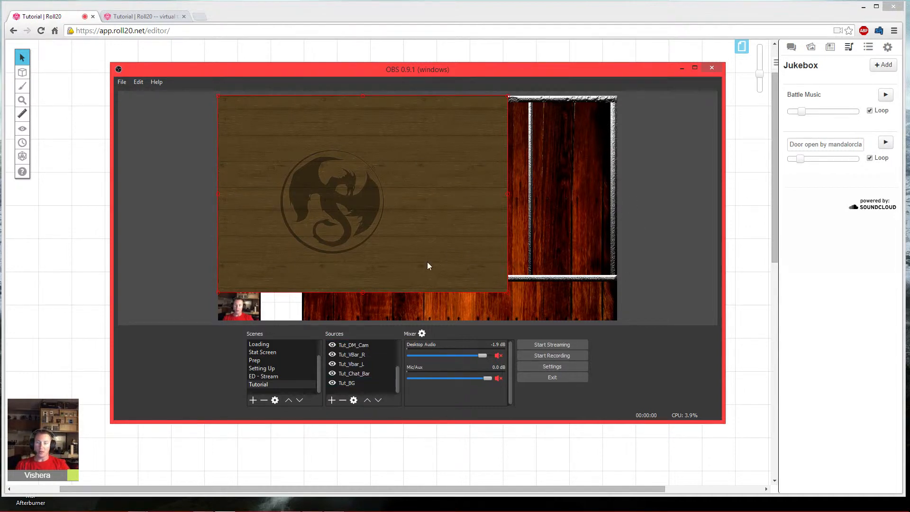
left_click(375, 400)
left_click(375, 401)
left_click(375, 402)
left_click(375, 402)
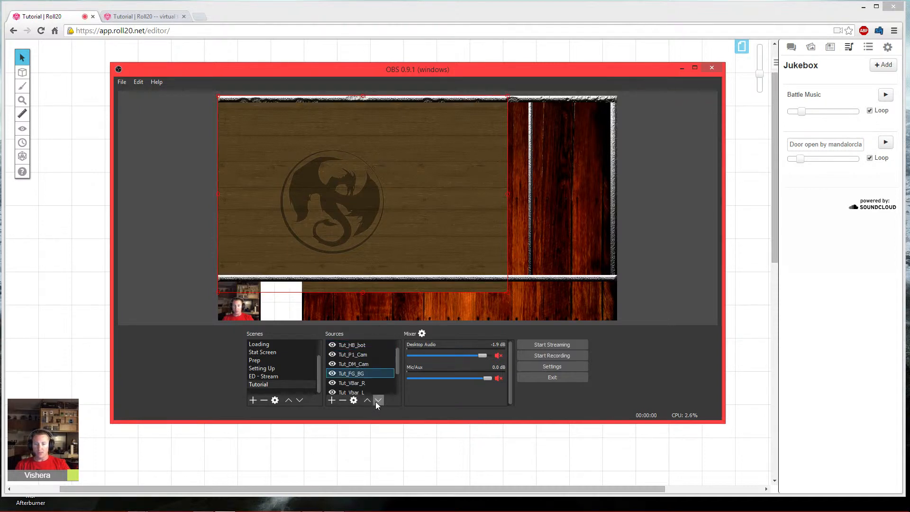
left_click(376, 401)
left_click(376, 402)
left_click(376, 402)
left_click(376, 402)
left_click(368, 400)
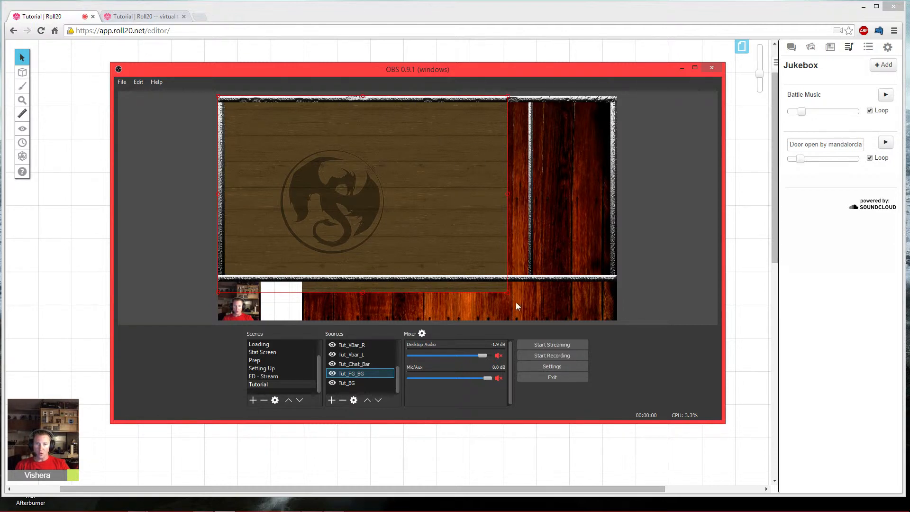
Step: Resize Tut_FG_BG in the preview so it reaches the inner vertical bar and ends at the lower horizontal bar
left_click(439, 228)
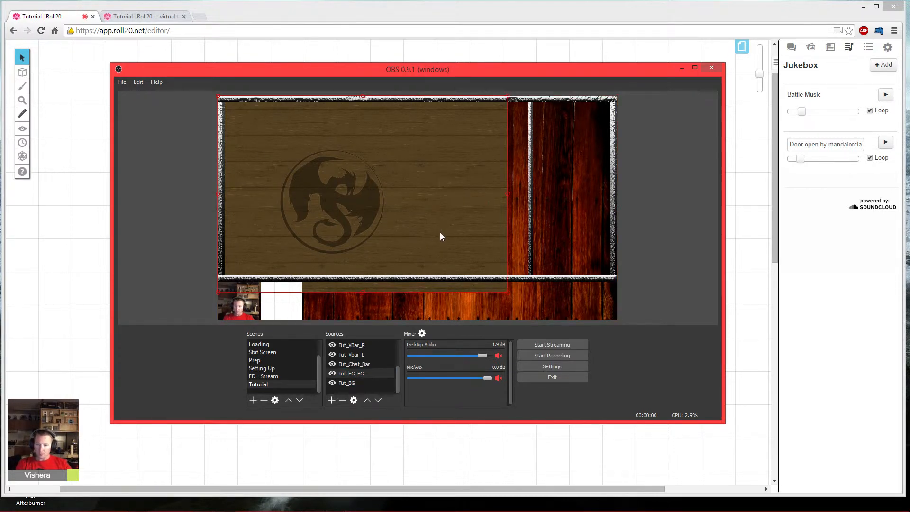
left_click_drag(510, 295, 529, 279)
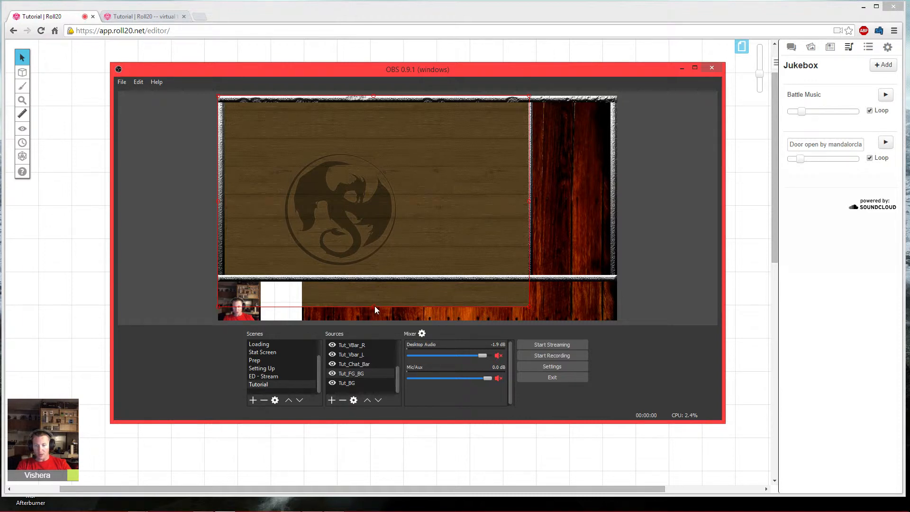
left_click_drag(374, 306, 376, 280)
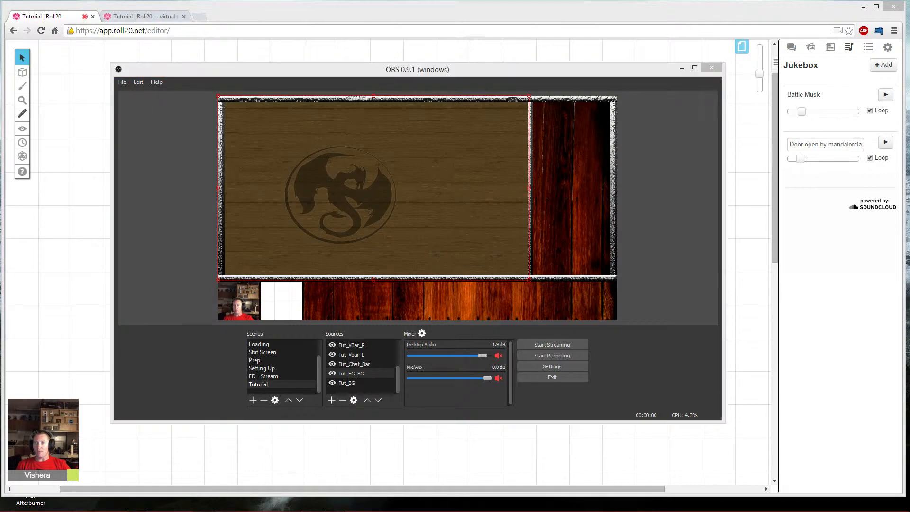
Step: Open a character sheet in Fantasy Grounds to check how it appears in the capture, and deselect the source in OBS
double_click(304, 180)
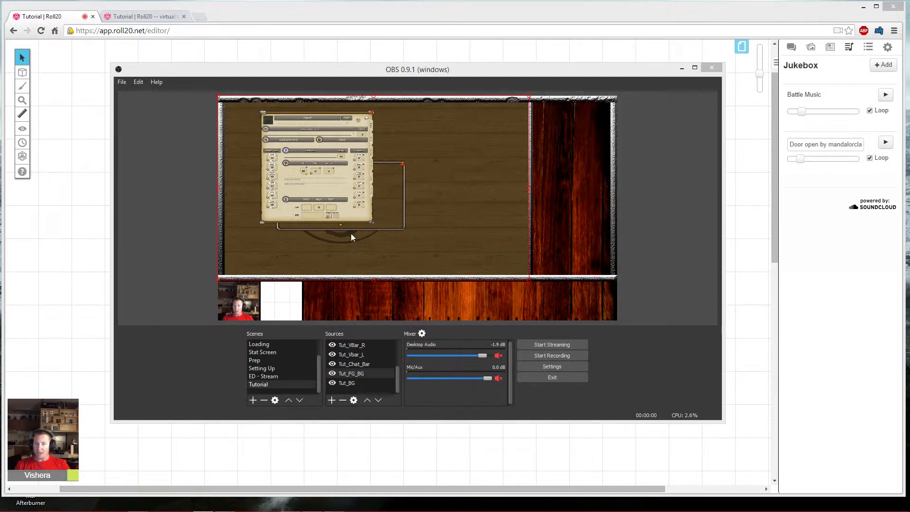
left_click(187, 235)
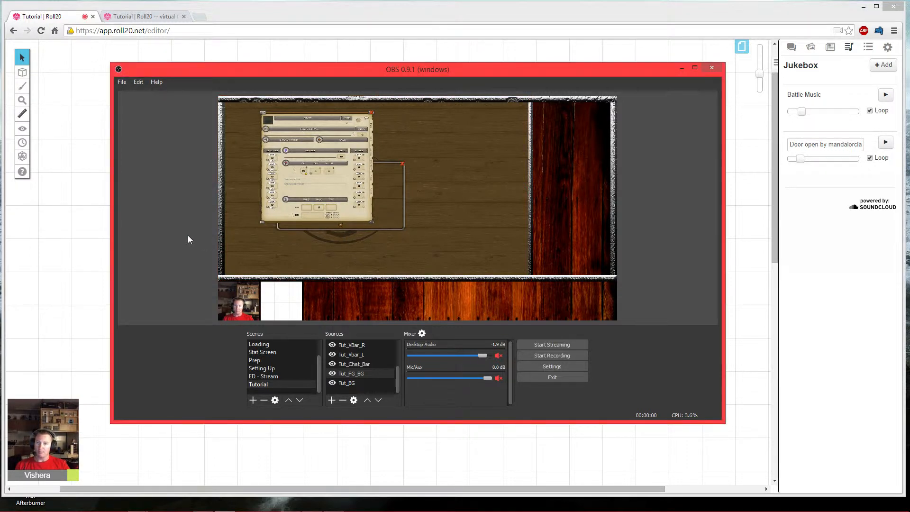
Step: Add a new Window Capture source named Tut_FG_Chat to the Tutorial scene
left_click(331, 400)
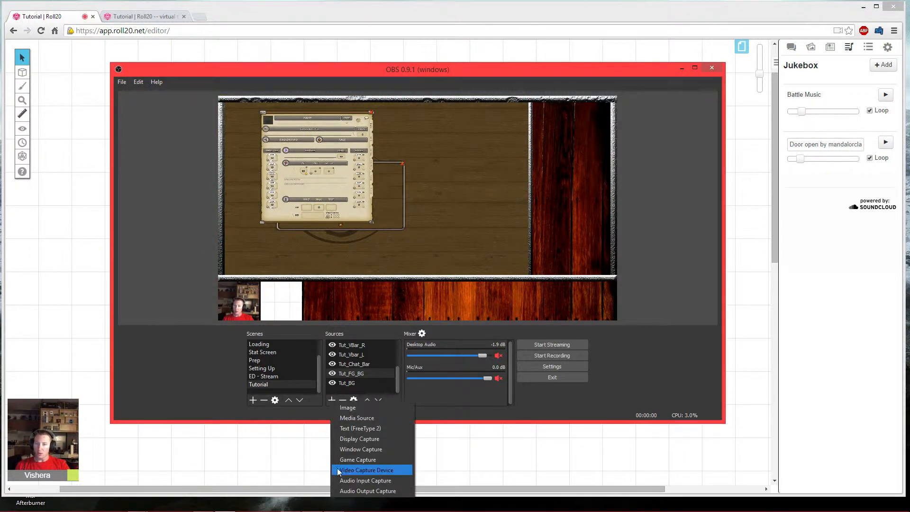
left_click(357, 448)
type("T")
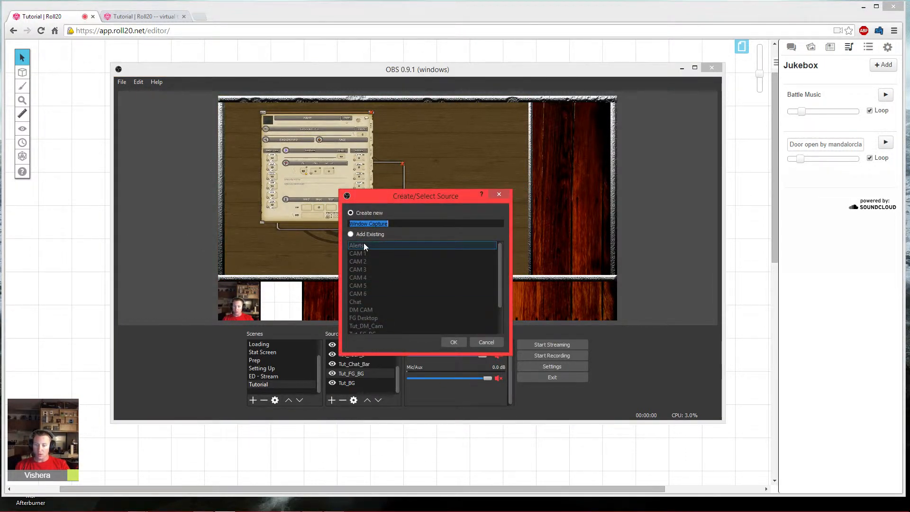
type("UT_")
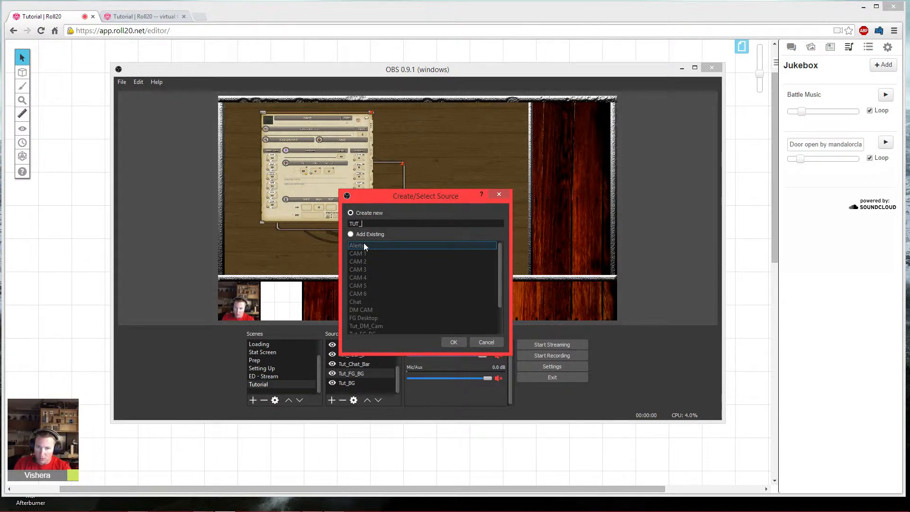
key("BackSpace")
key("BackSpace")
key("BackSpace")
type("ut_FG_Chat")
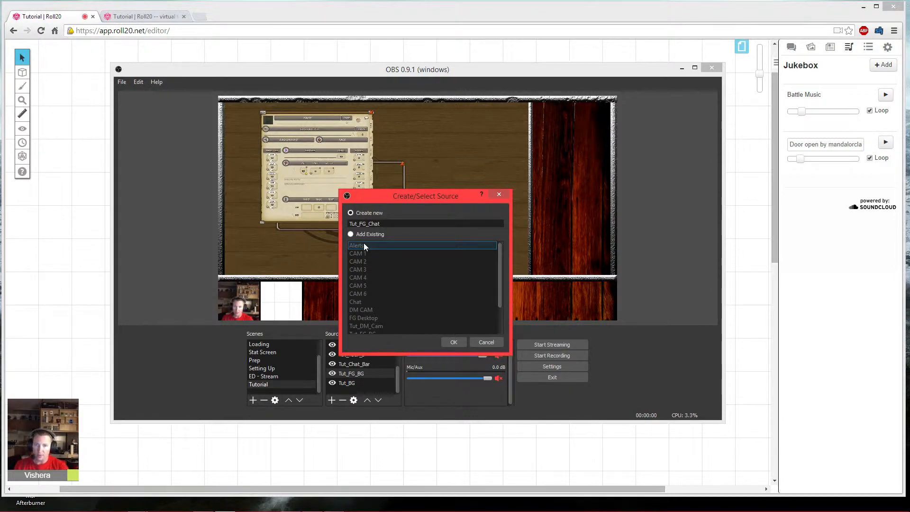
key("Return")
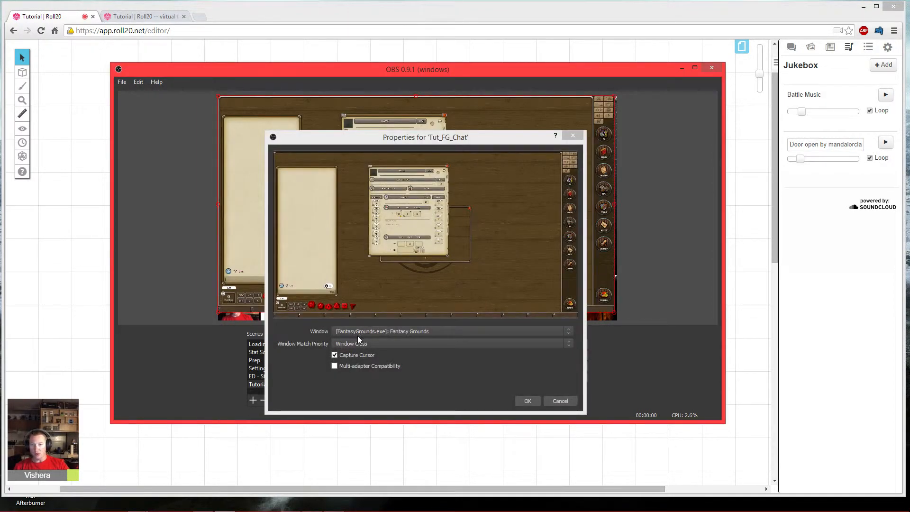
Step: Keep [FantasyGrounds.exe]: Fantasy Grounds as the captured window and accept the source properties
left_click(354, 332)
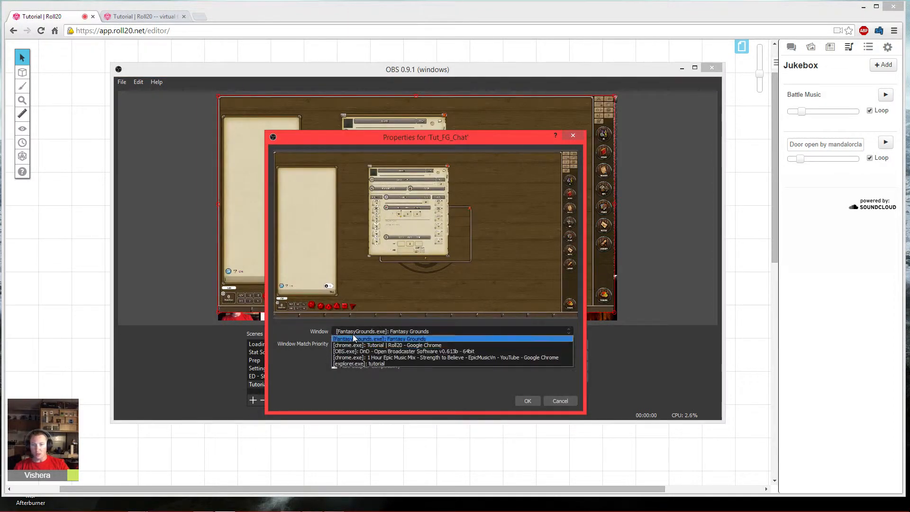
left_click(294, 358)
left_click(531, 404)
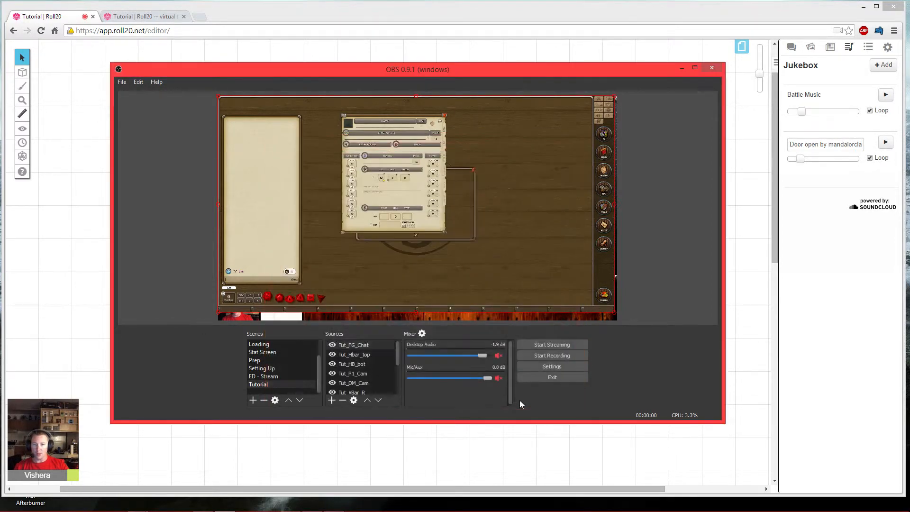
Step: Open the filters of the Tut_FG_Chat source and add a Crop filter with the default name
right_click(367, 343)
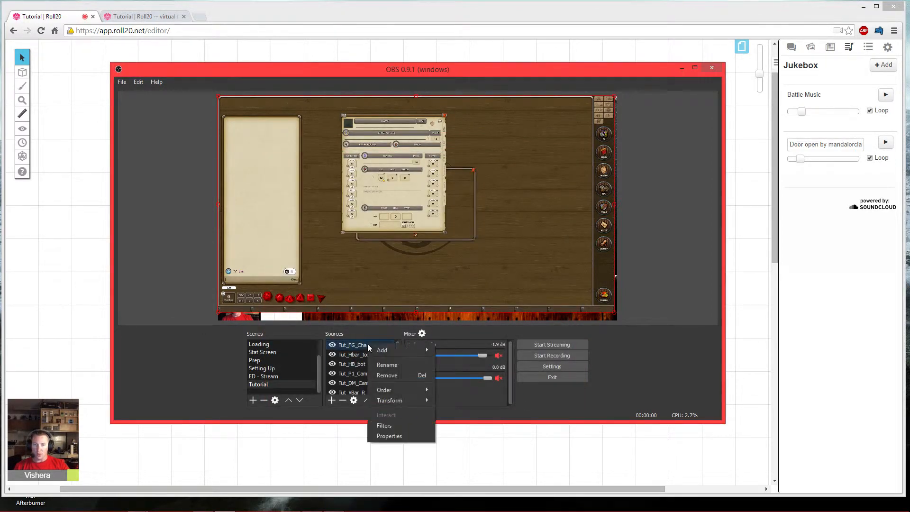
left_click(388, 424)
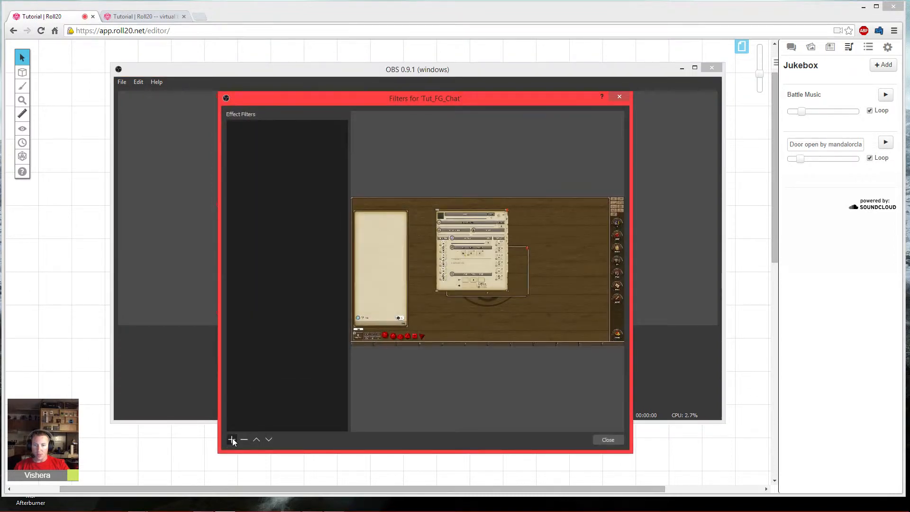
left_click(232, 439)
left_click(254, 454)
left_click(408, 318)
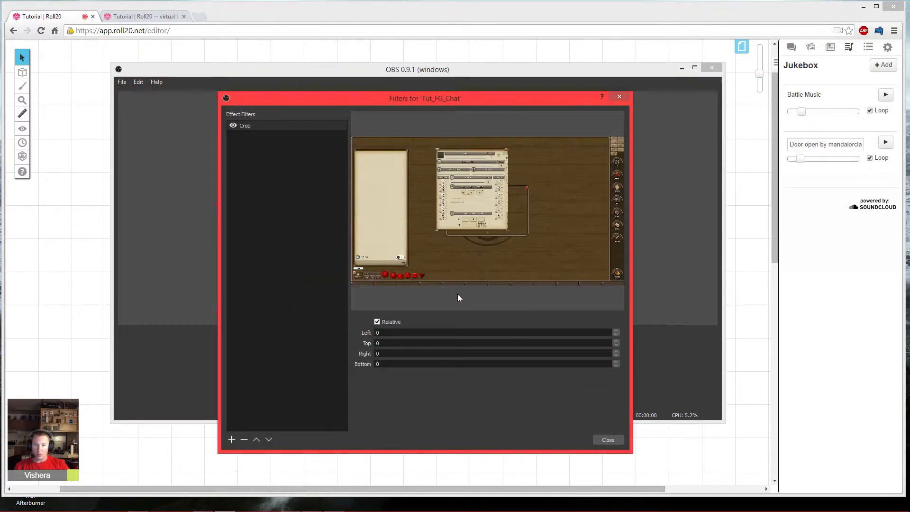
Step: Set the filter's Right crop to 1300, change it to 1500 and raise it to 1510 to isolate the chat box
double_click(388, 333)
left_click(383, 353)
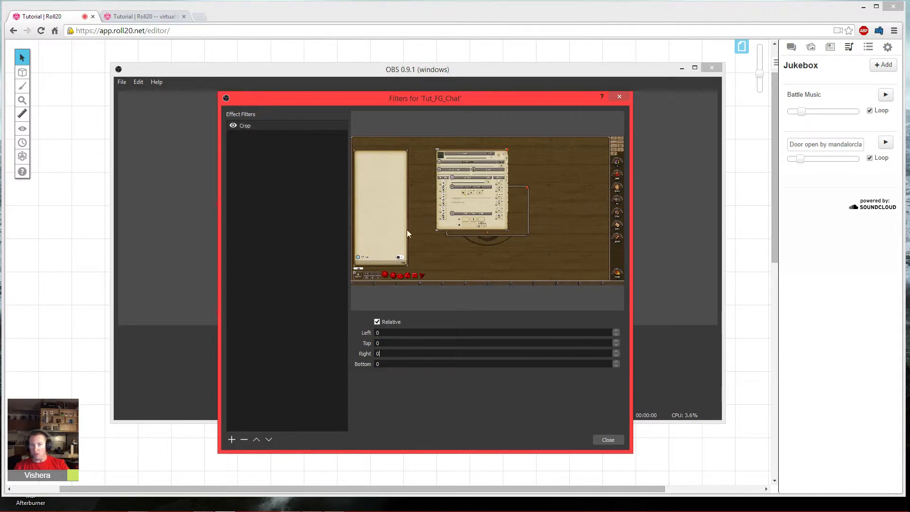
left_click_drag(385, 354, 354, 354)
type("1300")
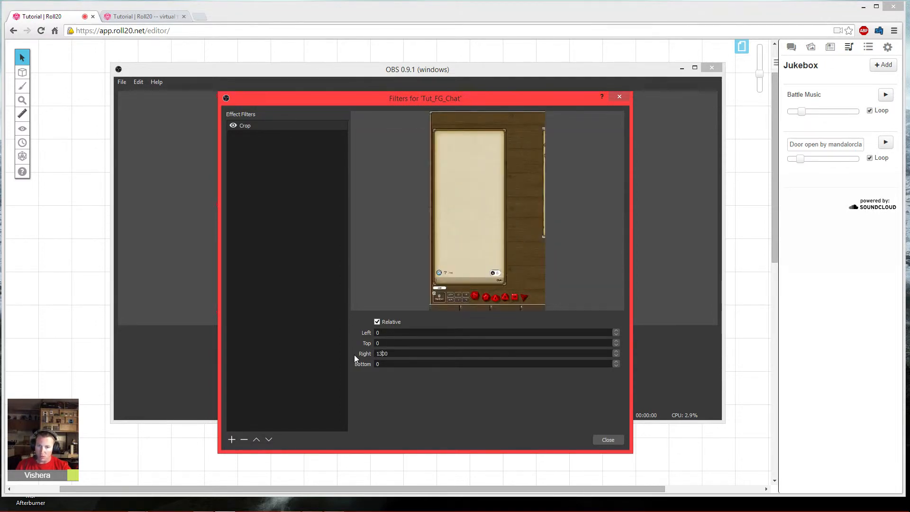
key("Left")
key("Left")
key("BackSpace")
type("5")
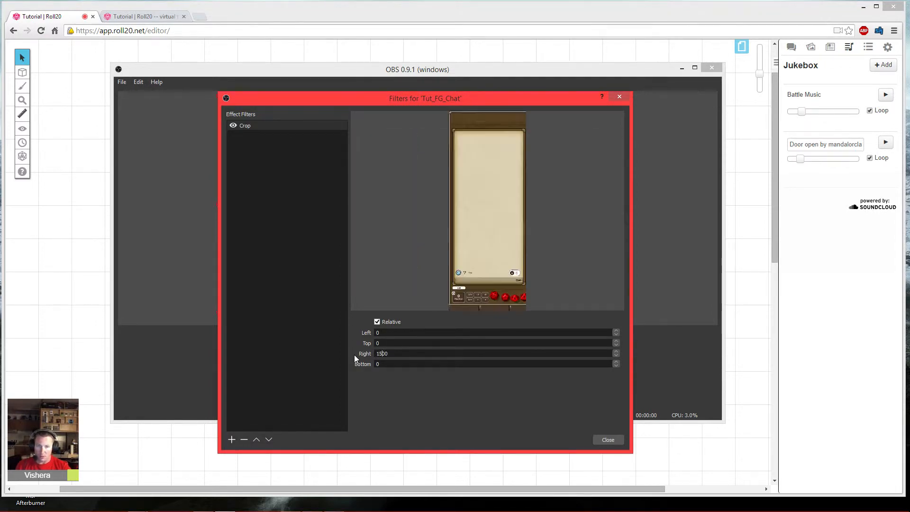
key("Up")
key("Up")
key("Up")
key("Up")
key("Up")
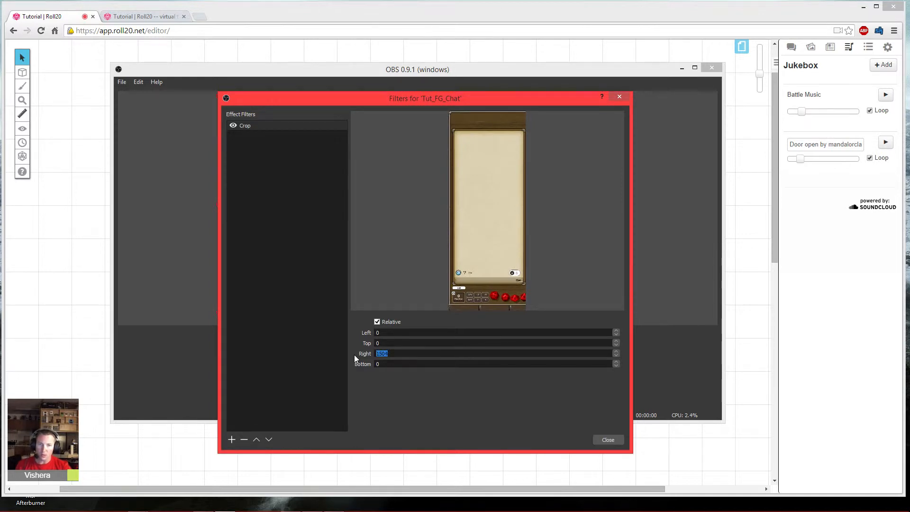
key("Up")
key("Up")
key("Up")
key("Up")
key("Up")
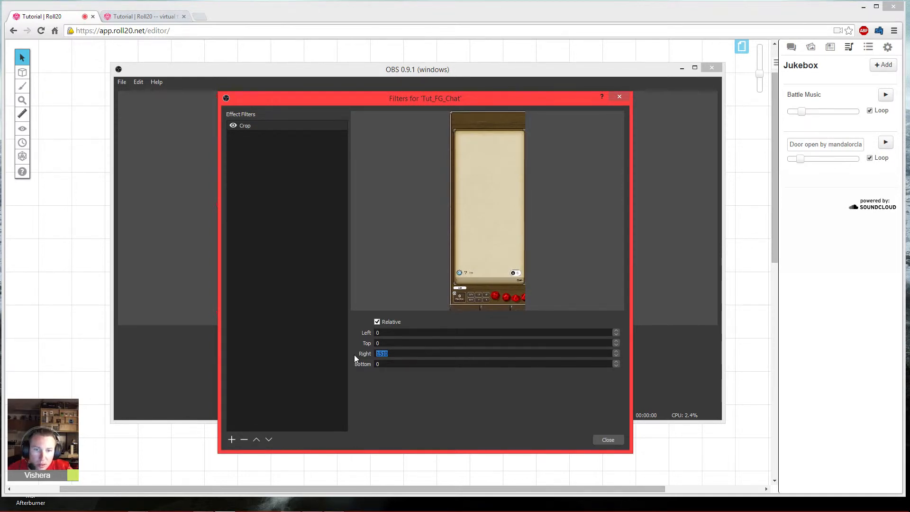
Step: Raise the Crop filter's Top value to 99 to trim the area above the chat box
left_click(398, 344)
key("Up")
key("Up")
key("Up")
key("Up")
key("Up")
key("Up")
key("Up")
key("Up")
key("Up")
key("Up")
key("Up")
key("Up")
key("Up")
key("Up")
key("Up")
key("Up")
key("Up")
key("Up")
key("Up")
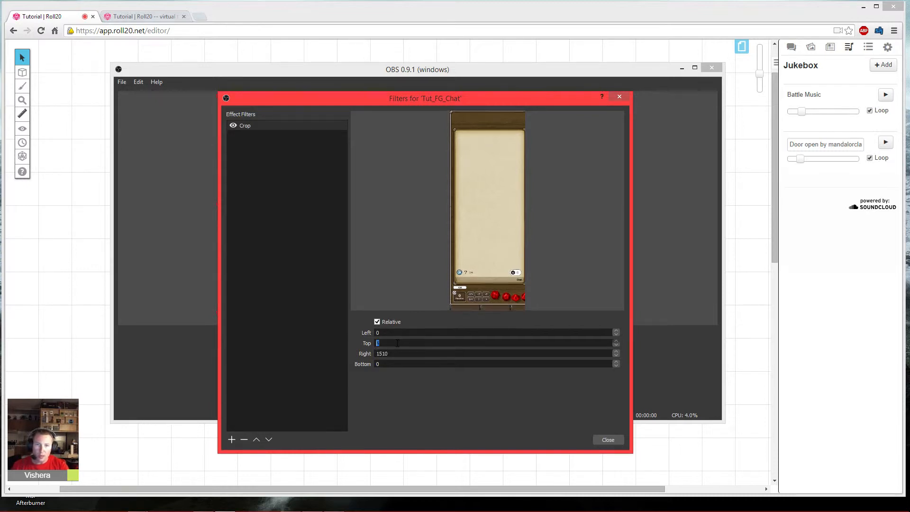
key("Up")
key("Up")
key("Up")
key("Up")
key("Up")
key("Up")
key("Up")
key("Up")
key("Up")
key("Up")
key("Up")
key("Up")
key("Up")
key("Up")
key("Up")
key("Up")
key("Up")
key("Up")
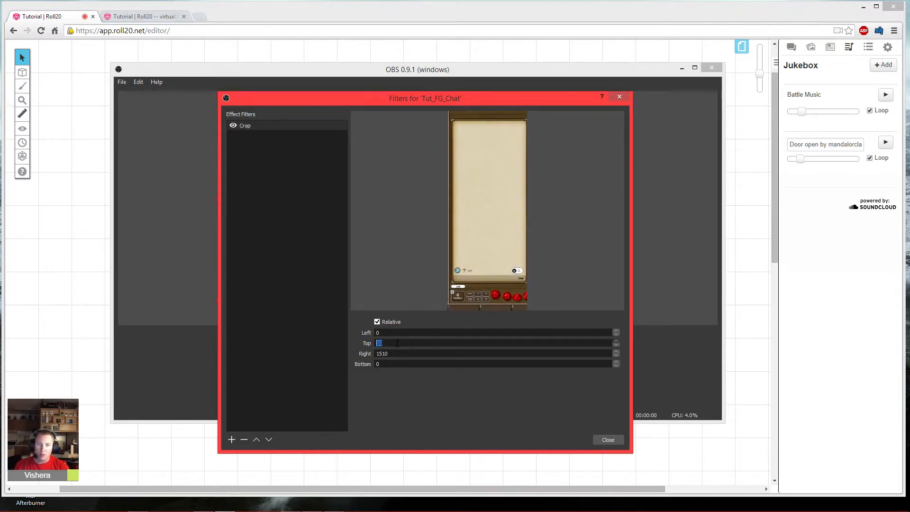
key("Up")
key("Up")
key("Up")
key("Up")
key("Up")
key("Up")
key("Up")
key("Up")
key("Up")
key("Up")
key("Up")
key("Up")
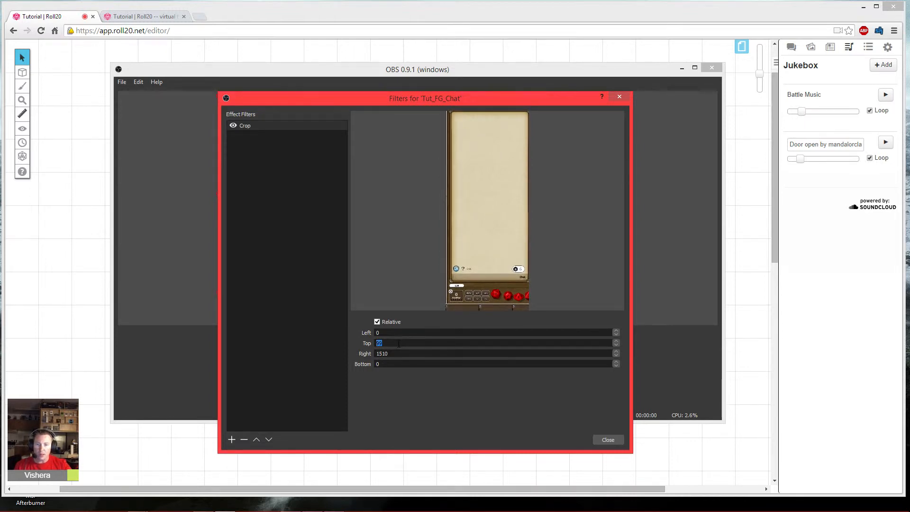
Step: Raise the Crop filter's Left value to 25 to trim the border beside the chat box
left_click(398, 332)
key("Up")
key("Up")
key("Up")
key("Up")
key("Up")
key("Up")
key("Up")
key("Up")
key("Up")
key("Up")
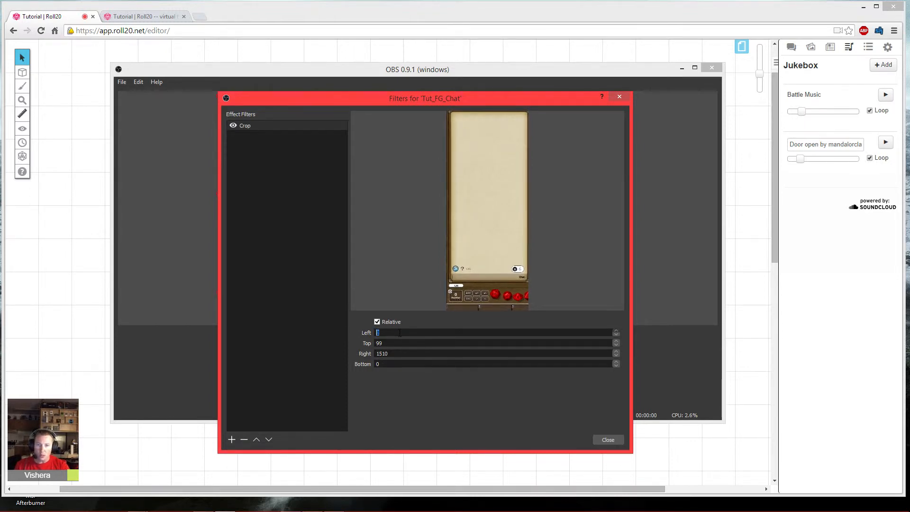
key("Up")
key("Up")
key("Up")
key("Up")
key("Up")
key("Up")
key("Up")
key("Up")
key("Up")
key("Up")
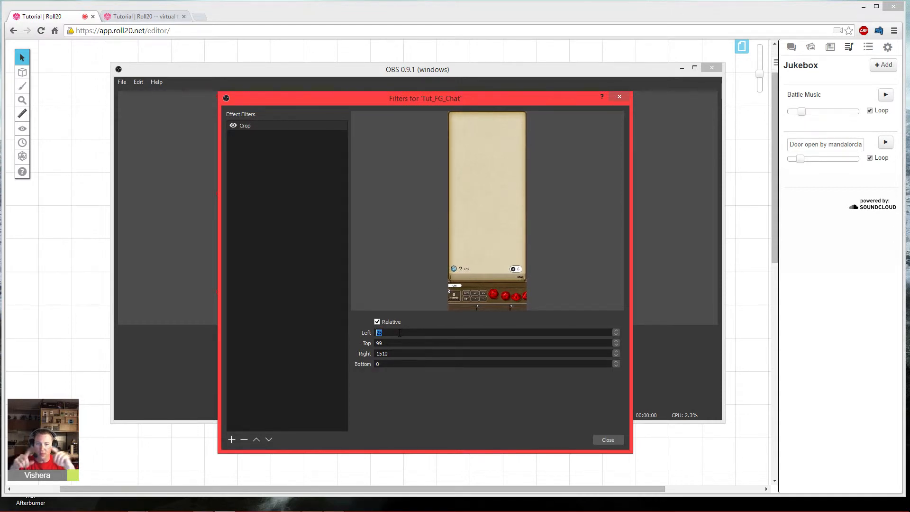
Step: Raise the Crop filter's Bottom value until the dice and hotkey area is cut off, and close the filters
left_click(394, 342)
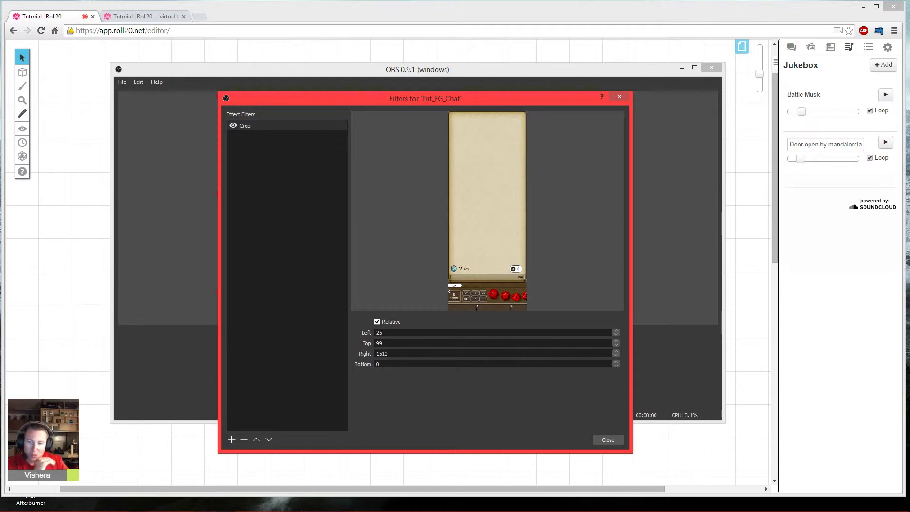
scroll(398, 363, "up", 20)
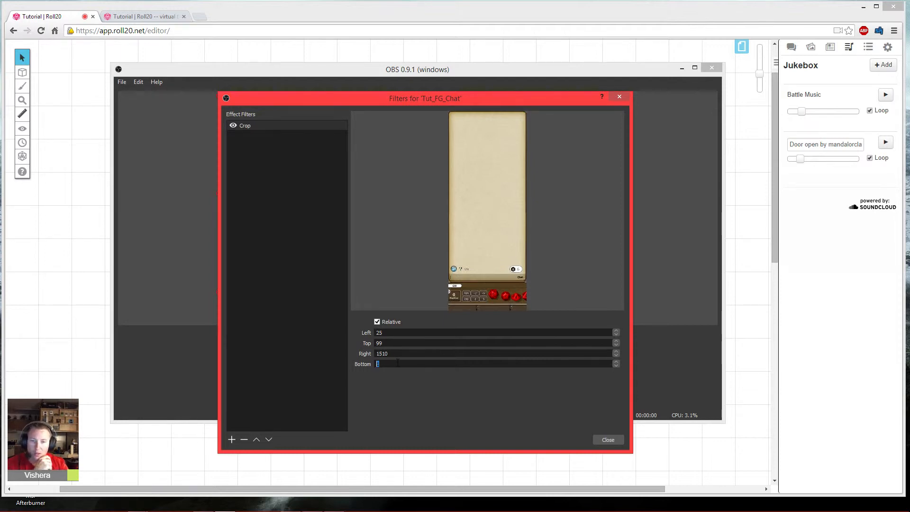
scroll(397, 363, "up", 18)
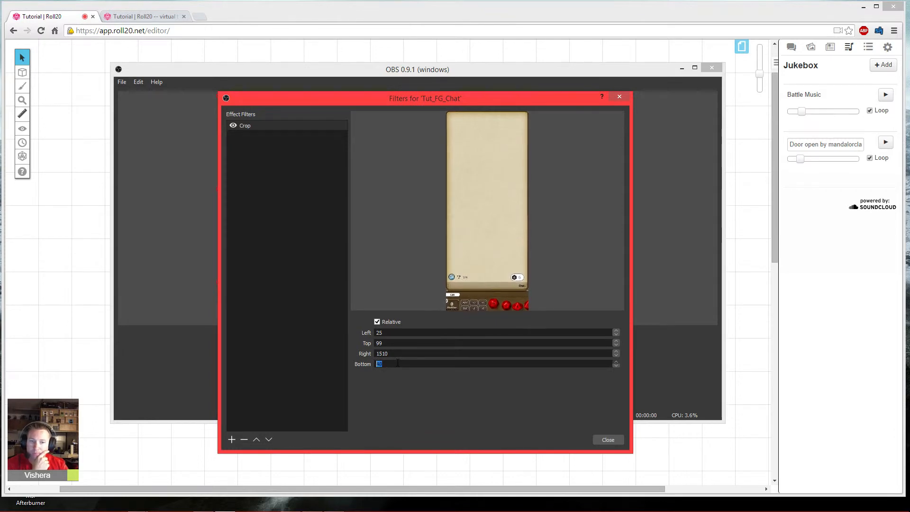
scroll(397, 363, "up", 20)
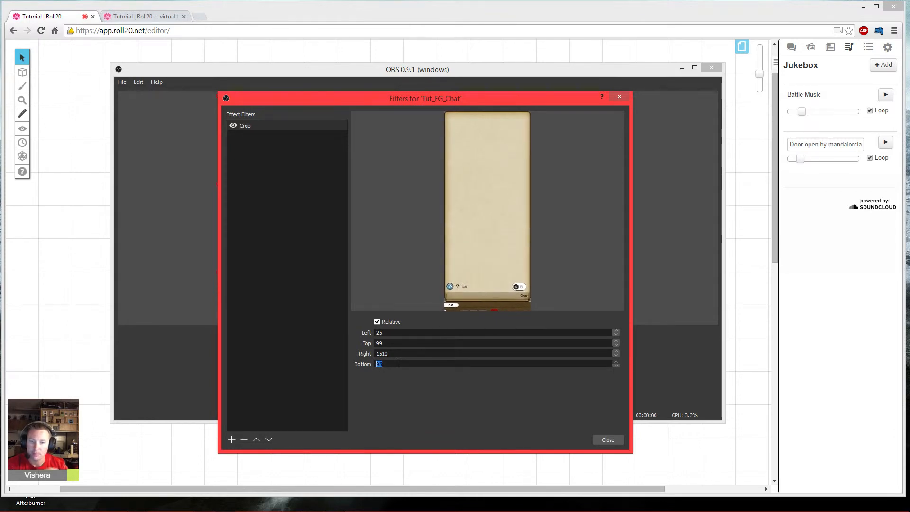
scroll(398, 363, "up", 9)
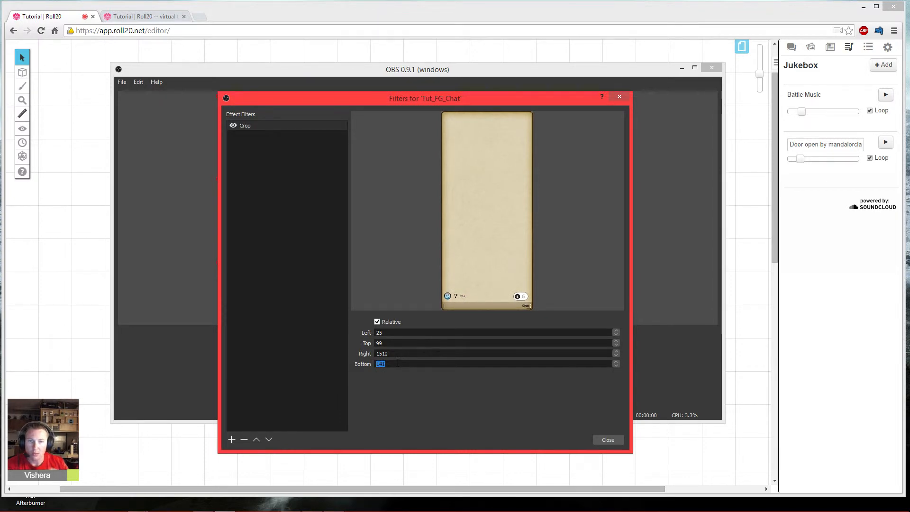
left_click(611, 441)
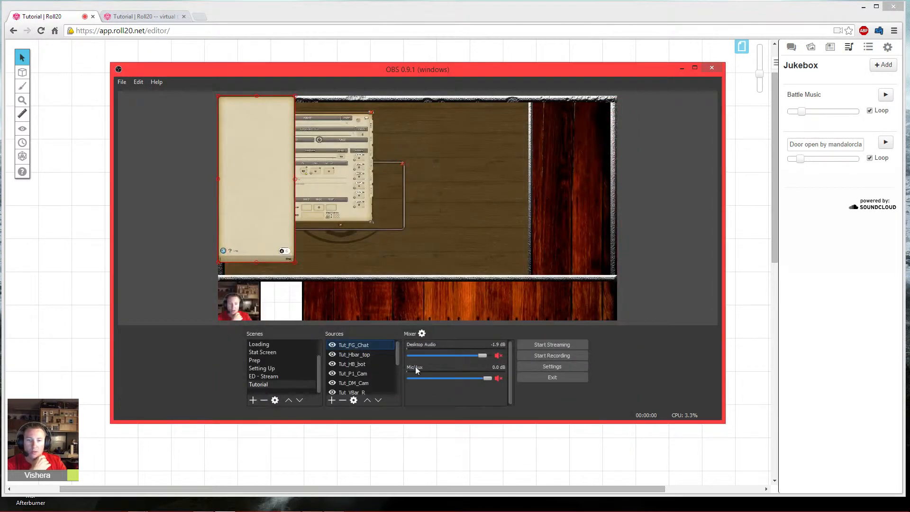
Step: Fit Tut_FG_Chat into the chat frame on the layout's right side and reorder it to just above Tut_BG
left_click_drag(488, 183, 564, 175)
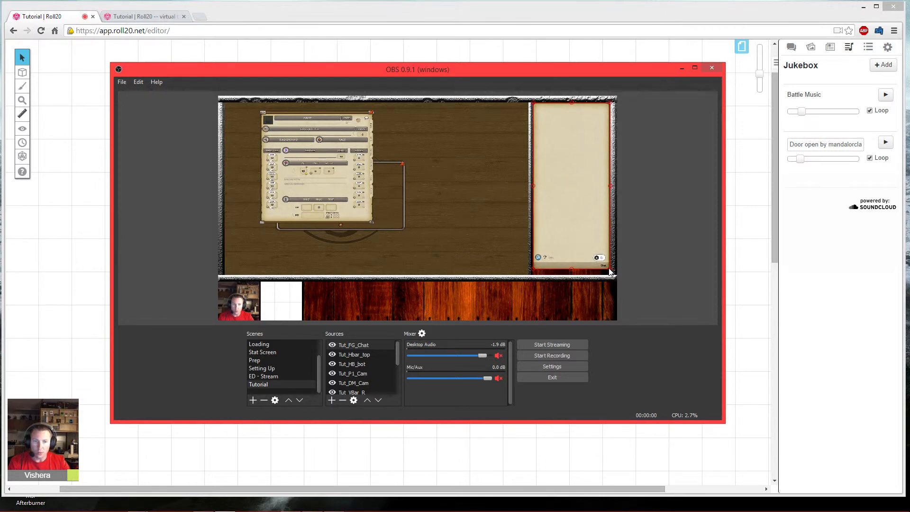
left_click_drag(610, 271, 611, 275)
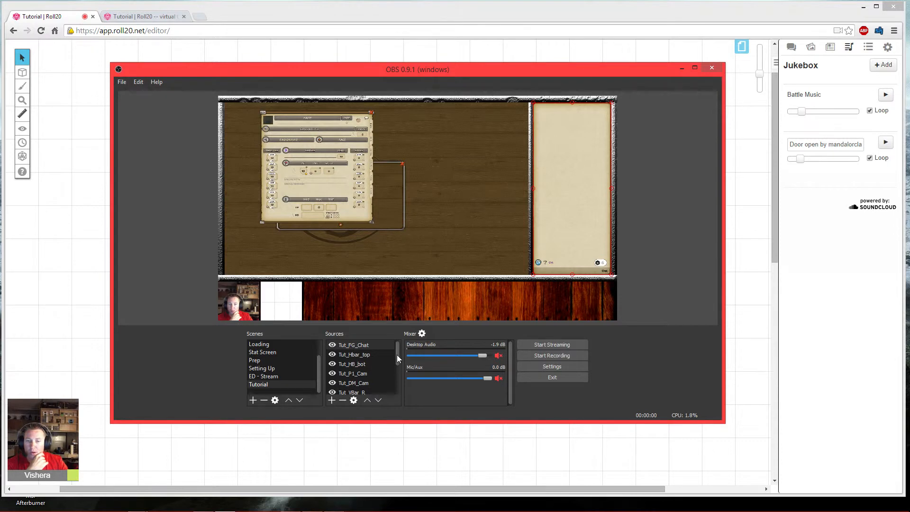
left_click_drag(397, 356, 401, 390)
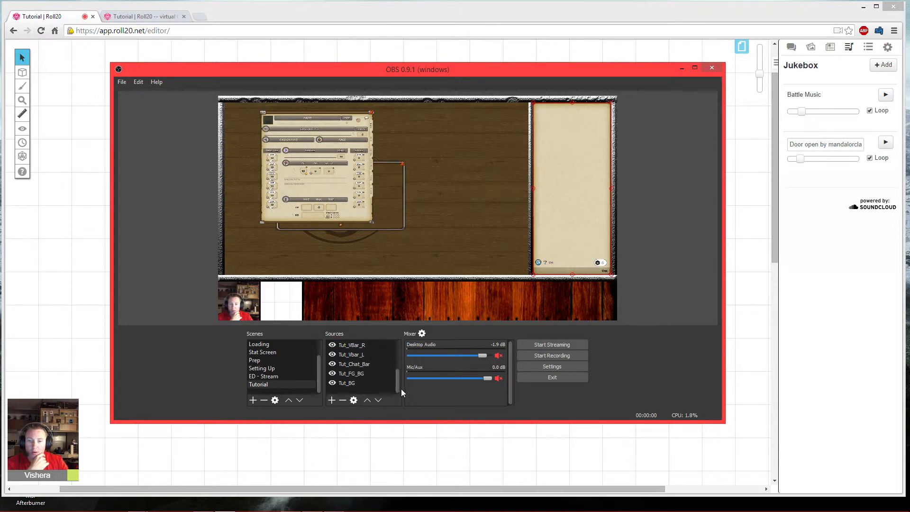
left_click(378, 400)
left_click(378, 400)
left_click(378, 401)
left_click(378, 400)
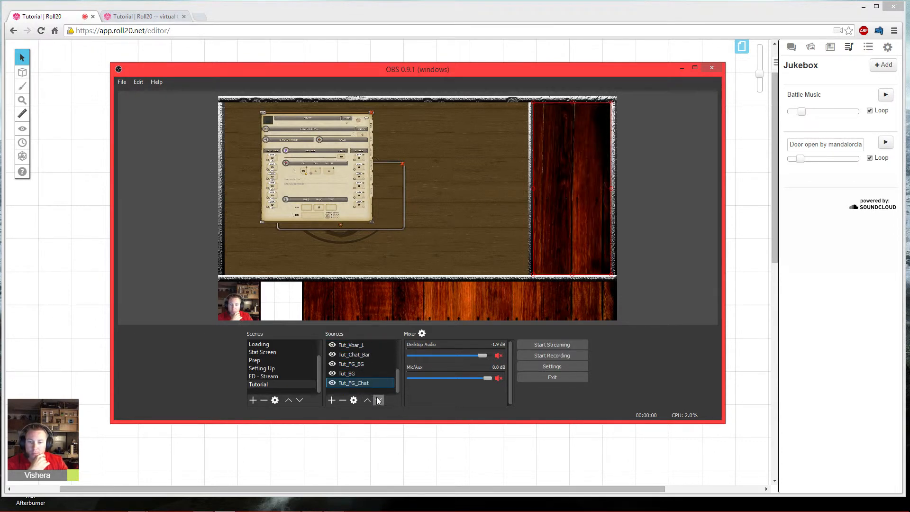
left_click(368, 400)
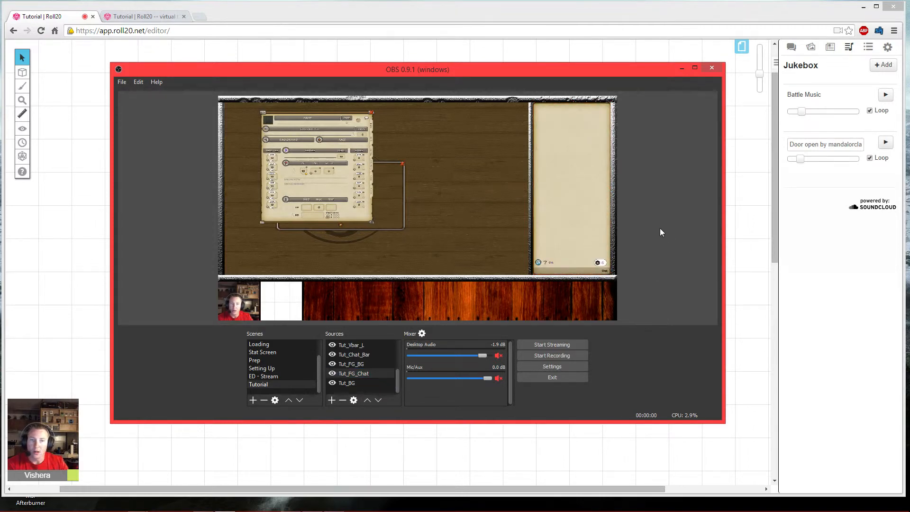
Step: Add the existing image source title to the Tutorial scene and place it at the upper end of the chat box
left_click(286, 270)
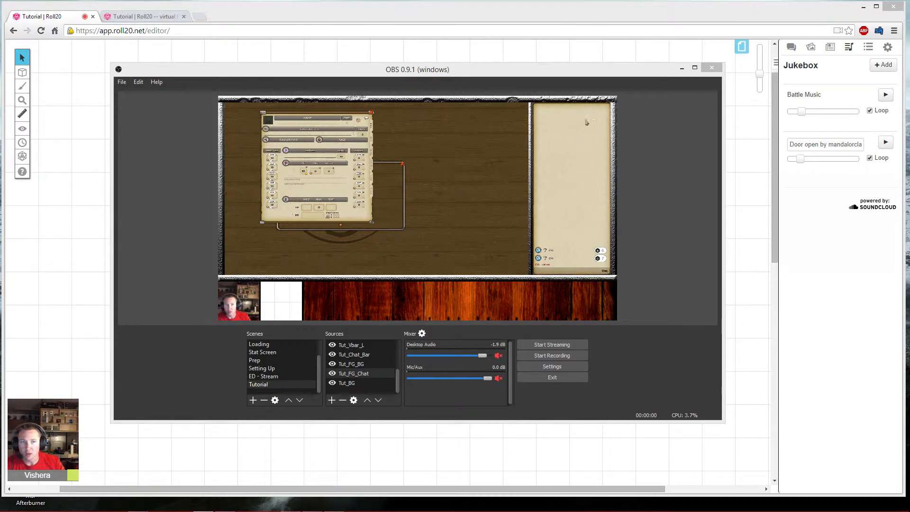
left_click(332, 401)
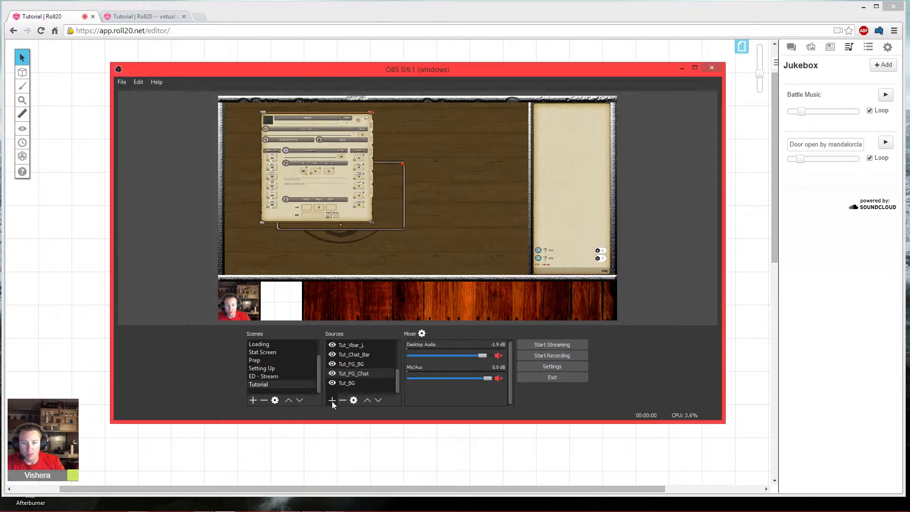
left_click(339, 409)
left_click(362, 233)
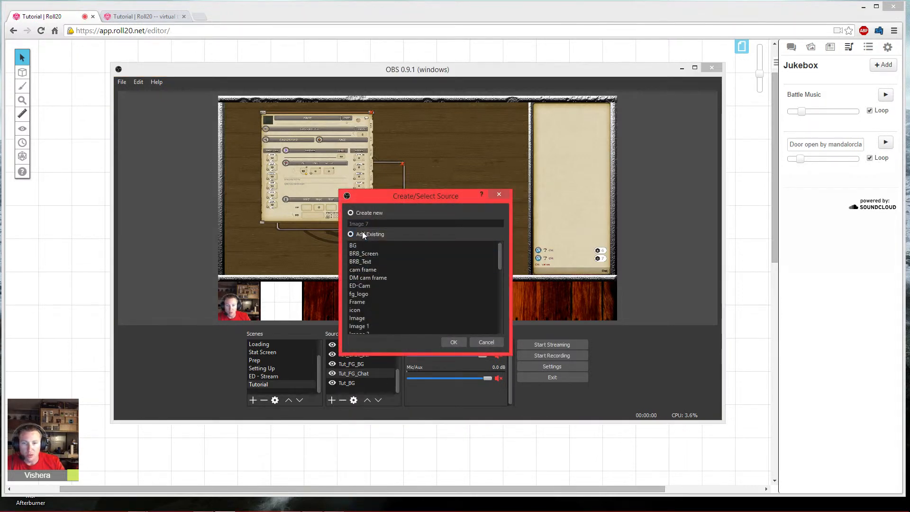
scroll(369, 294, "down", 8)
left_click(351, 302)
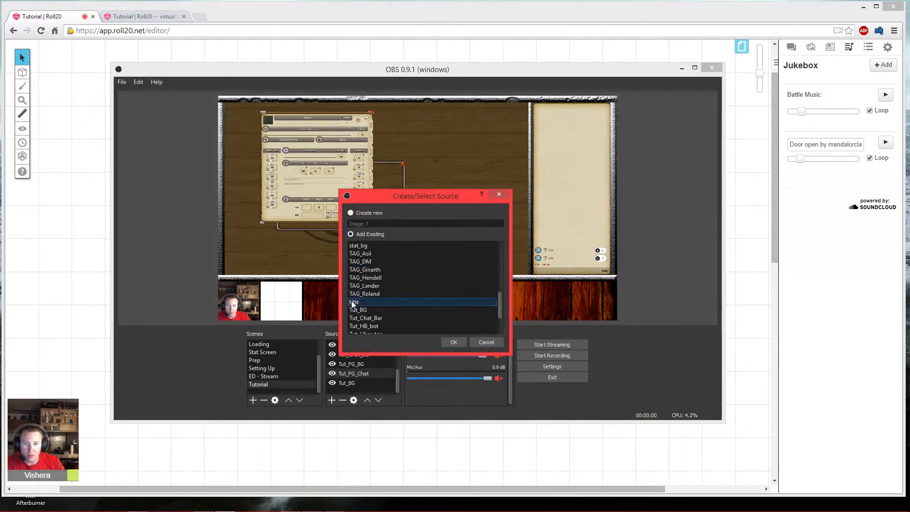
left_click(445, 339)
left_click_drag(318, 138, 575, 118)
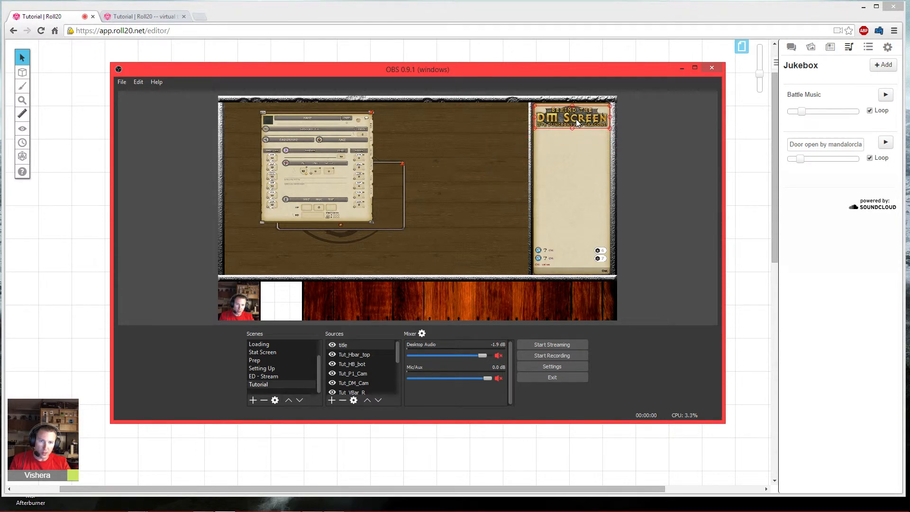
left_click(649, 156)
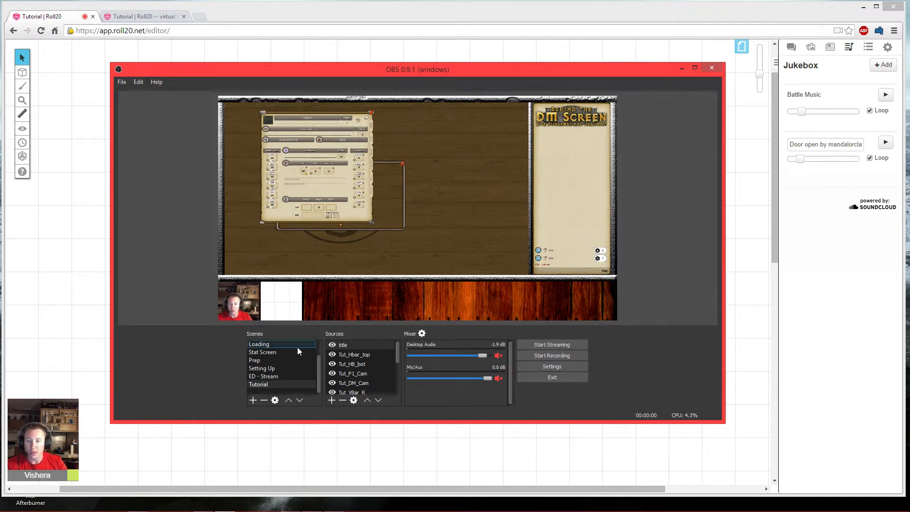
Step: Add the existing image source fg_logo and shrink it to fit the lower-right corner of the layout's bottom strip
left_click(334, 400)
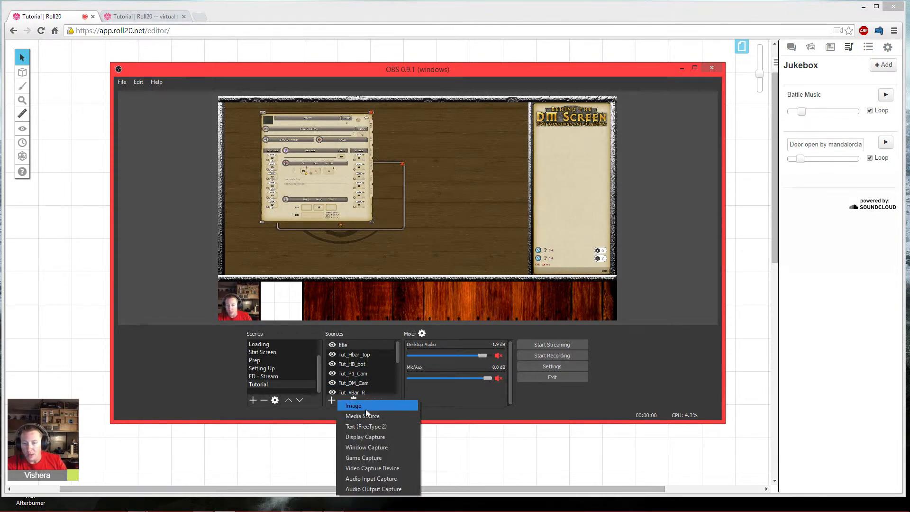
left_click(365, 408)
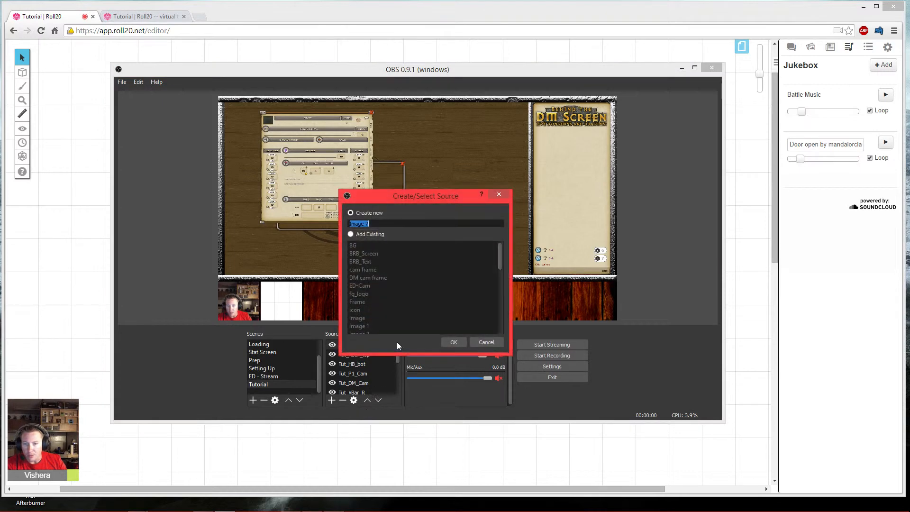
left_click(352, 234)
scroll(370, 291, "down", 1)
left_click(360, 269)
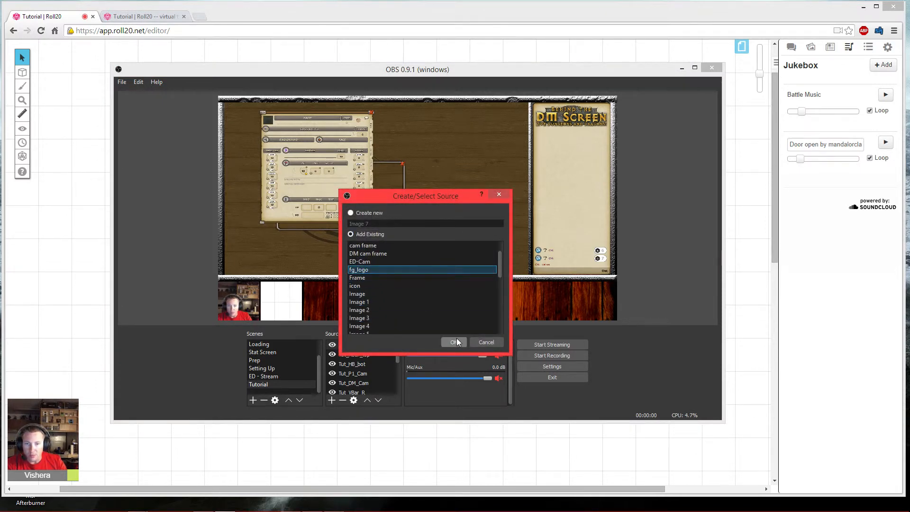
left_click(454, 341)
left_click_drag(248, 127, 586, 297)
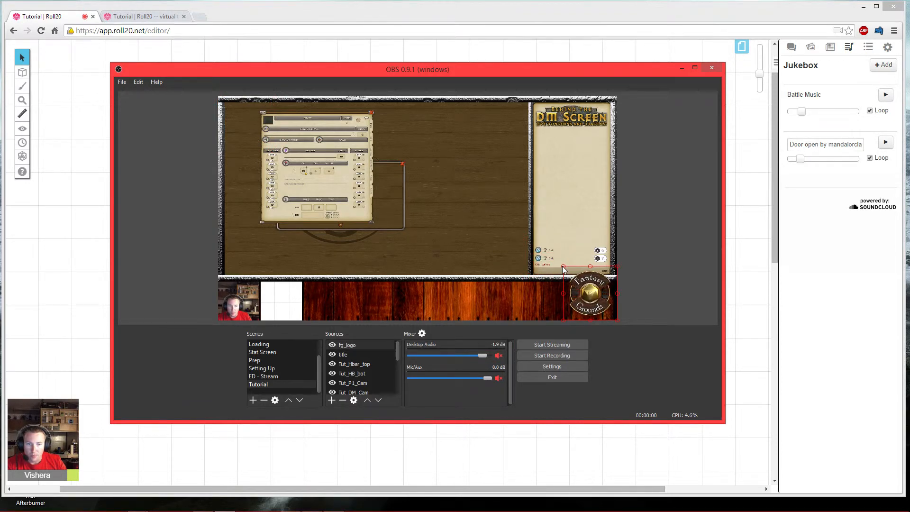
left_click_drag(563, 269, 586, 289)
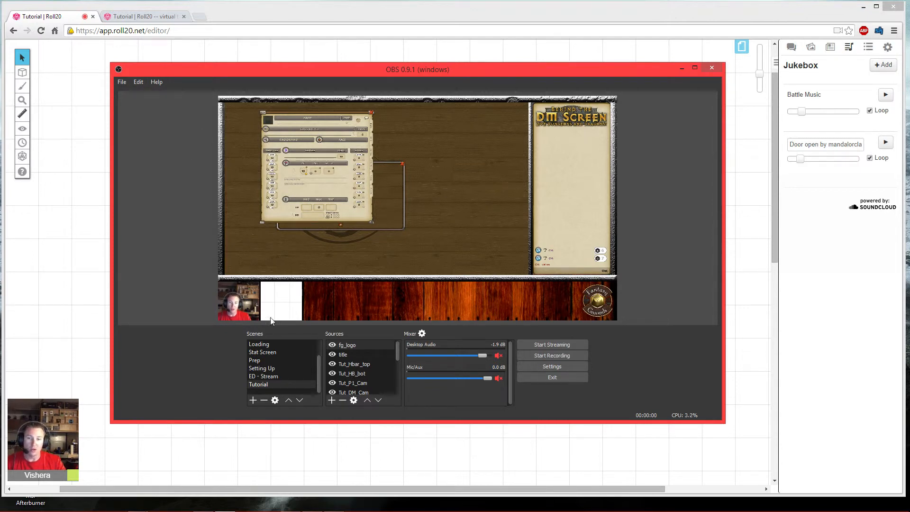
Step: Add a new Window Capture source named TUT_FG_Test that captures [FantasyGrounds.exe]: Fantasy Grounds
left_click(334, 401)
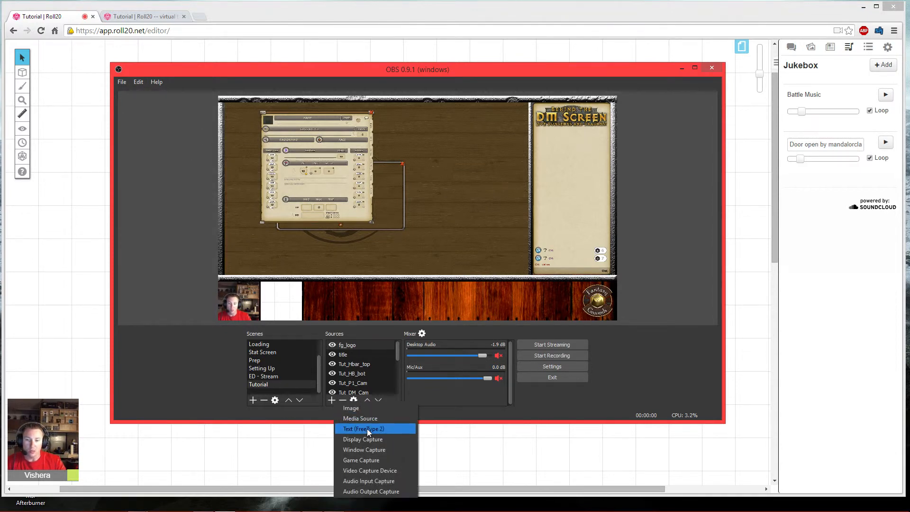
left_click(372, 449)
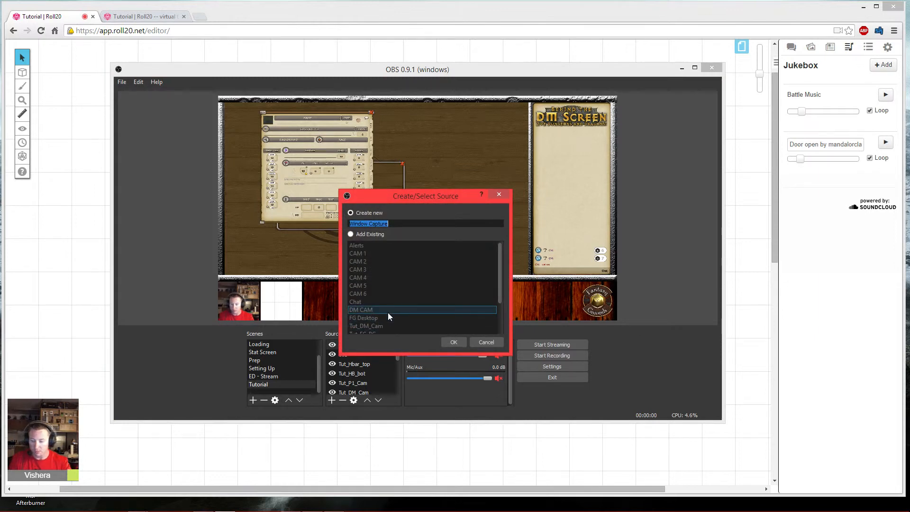
type("TUT_FG")
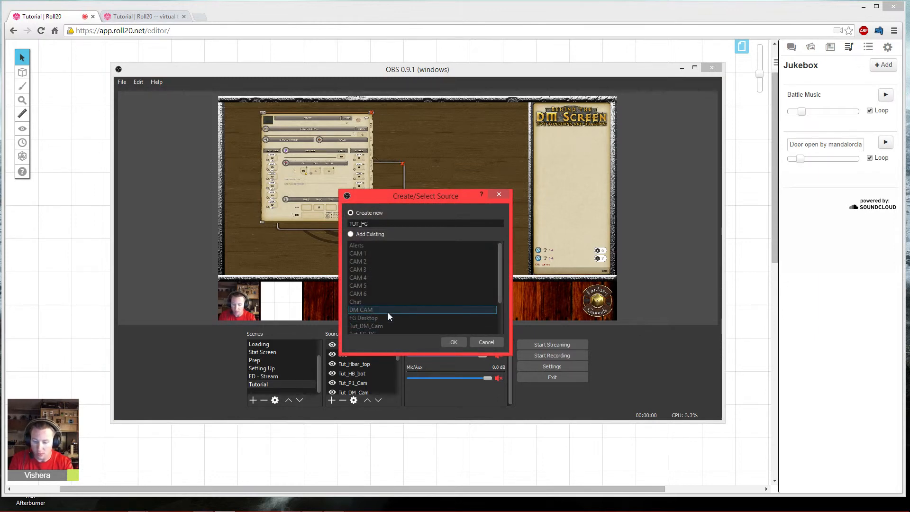
type("_Test")
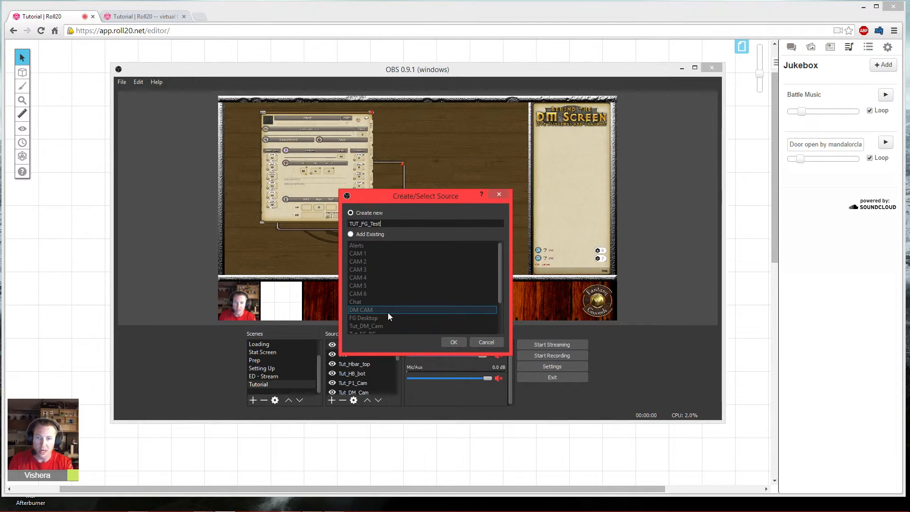
key("Return")
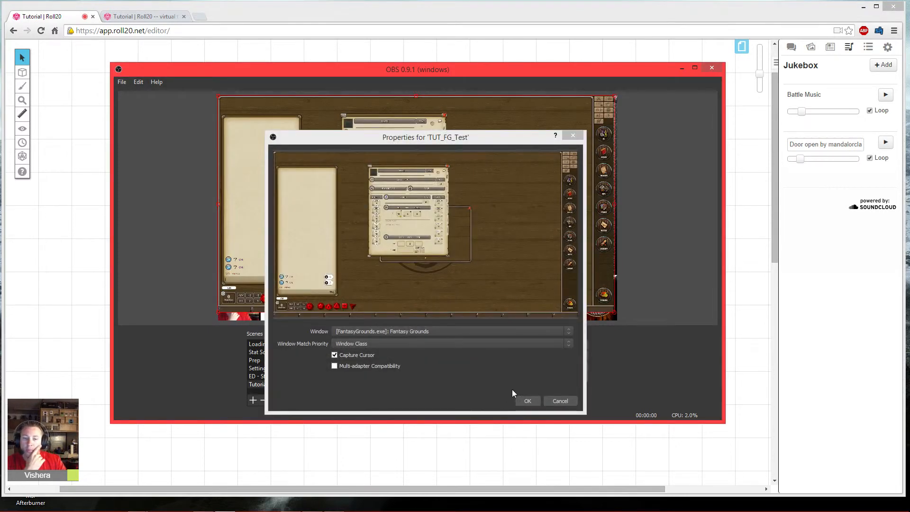
left_click(527, 401)
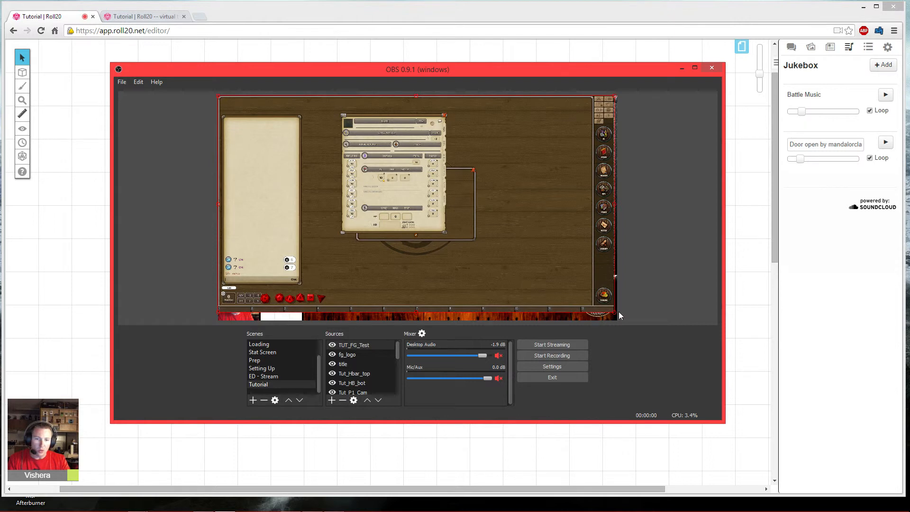
Step: Stretch TUT_FG_Test to fill the whole canvas and move it down to just below Tut_Hbar_top in the source order
left_click_drag(616, 312, 615, 318)
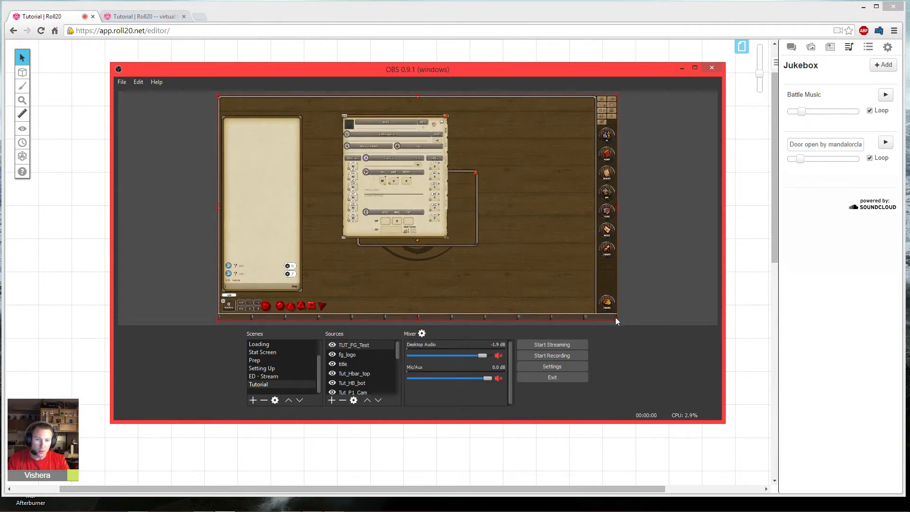
left_click(377, 400)
left_click(377, 400)
left_click(378, 400)
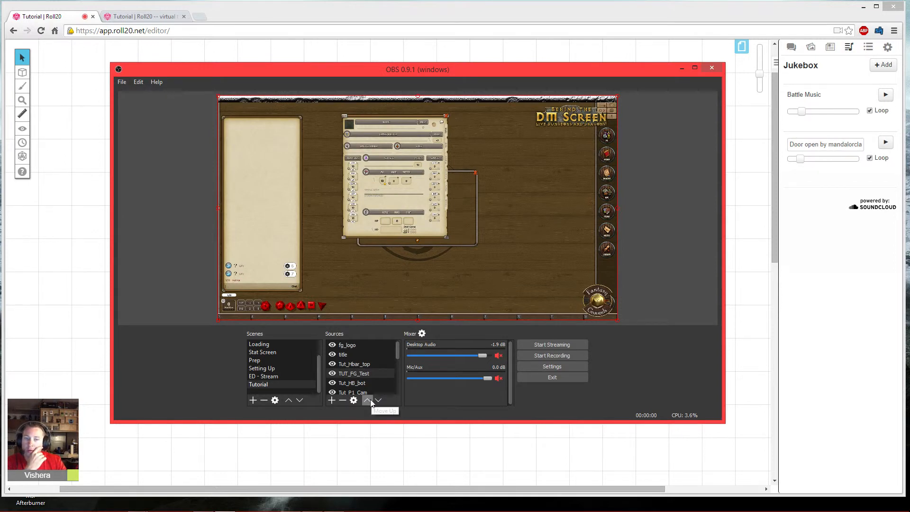
Step: Move TUT_FG_Test down the source order until it sits between Tut_Chat_Bar and Tut_FG_BG
left_click(380, 399)
left_click(380, 400)
left_click(380, 399)
left_click(380, 399)
left_click(380, 399)
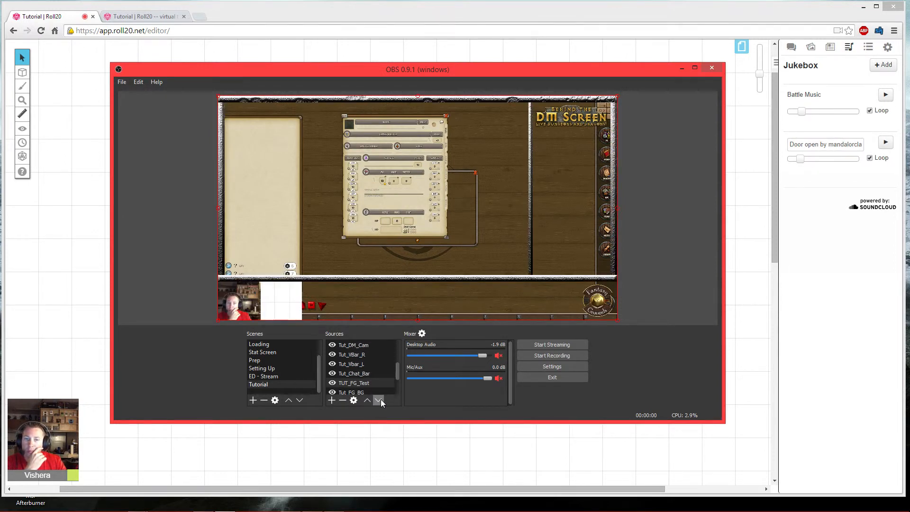
left_click(380, 400)
left_click(368, 399)
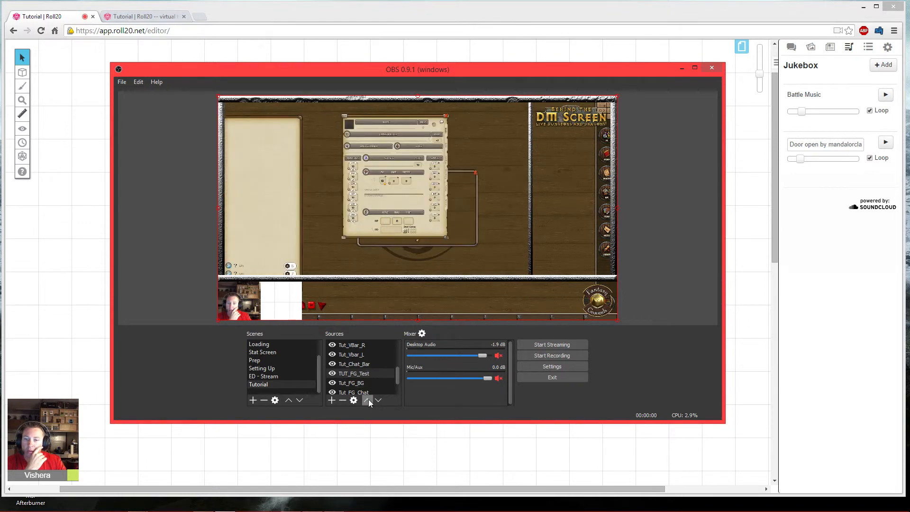
left_click(368, 400)
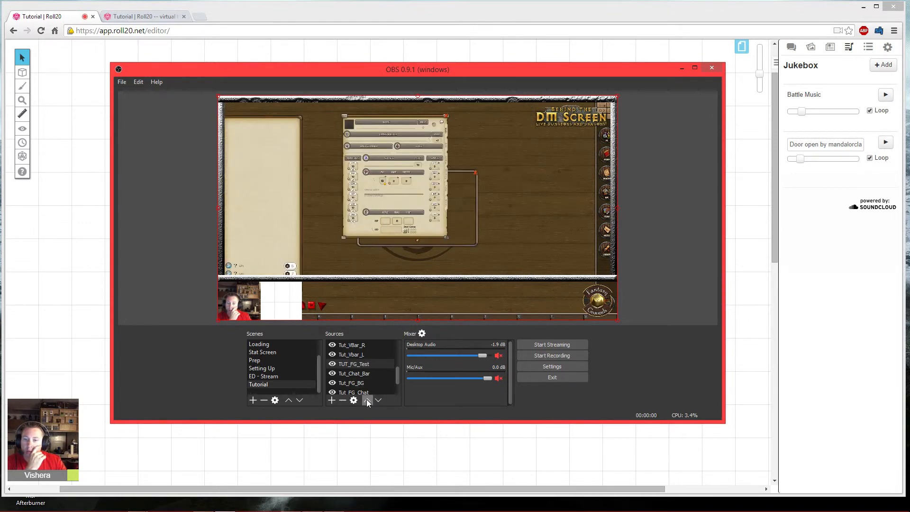
left_click(379, 401)
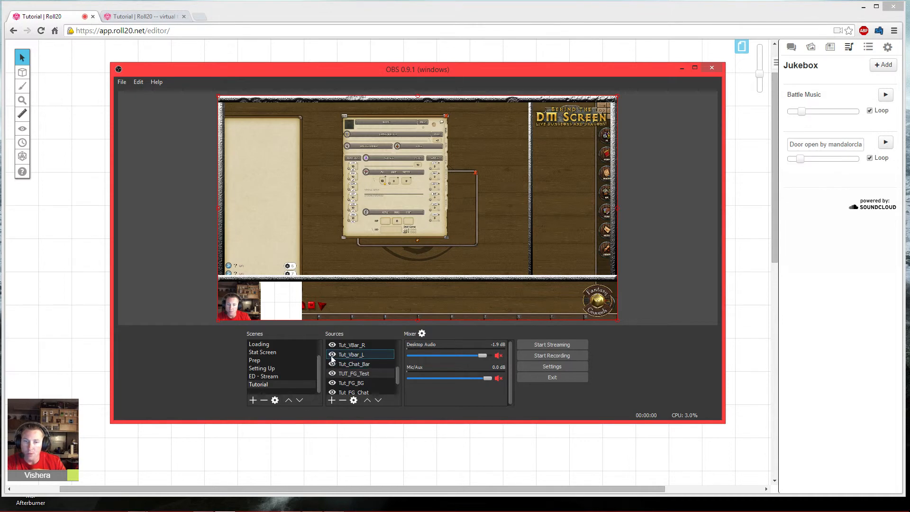
Step: Hide the vertical border sources Tut_Vbar_L, Tut_Chat_Bar and Tut_VBar_R
left_click(332, 355)
left_click(332, 354)
left_click(332, 364)
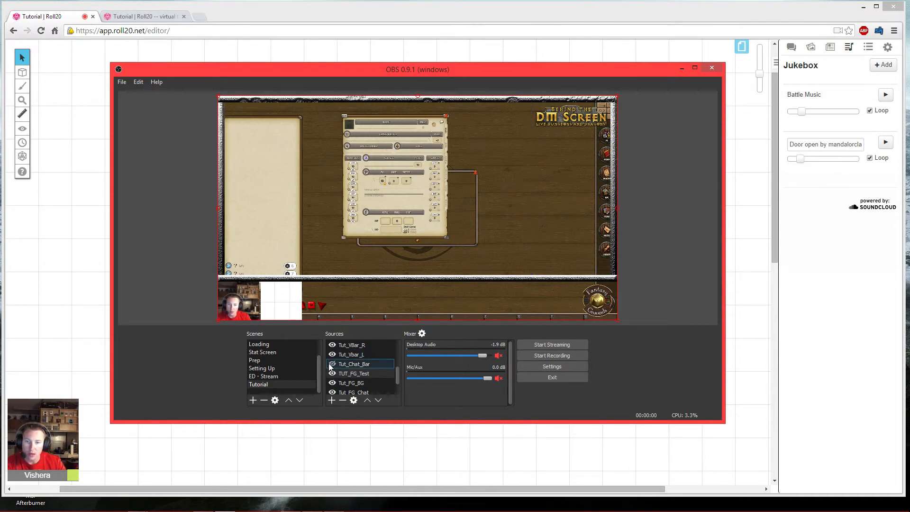
left_click(332, 354)
left_click(332, 344)
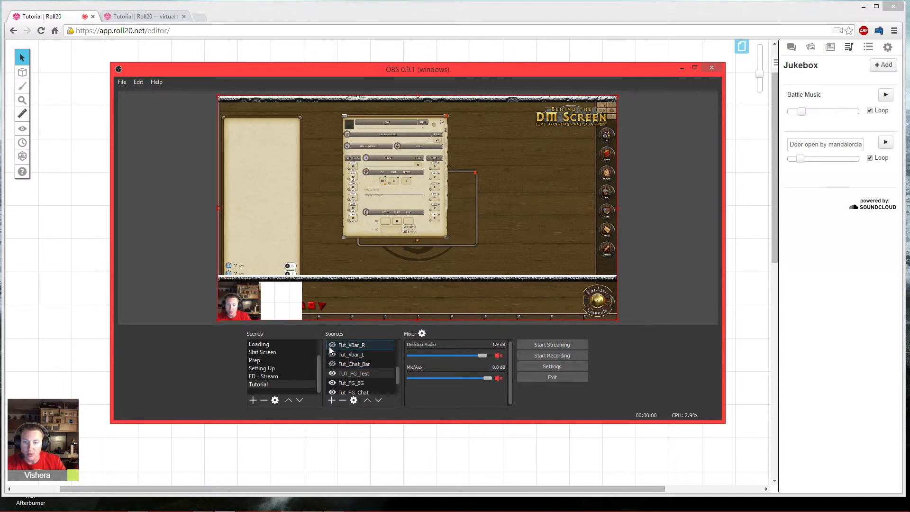
Step: Switch TUT_FG_Test off and back on to compare the cropped layout with the full-window capture
left_click(332, 373)
left_click(332, 384)
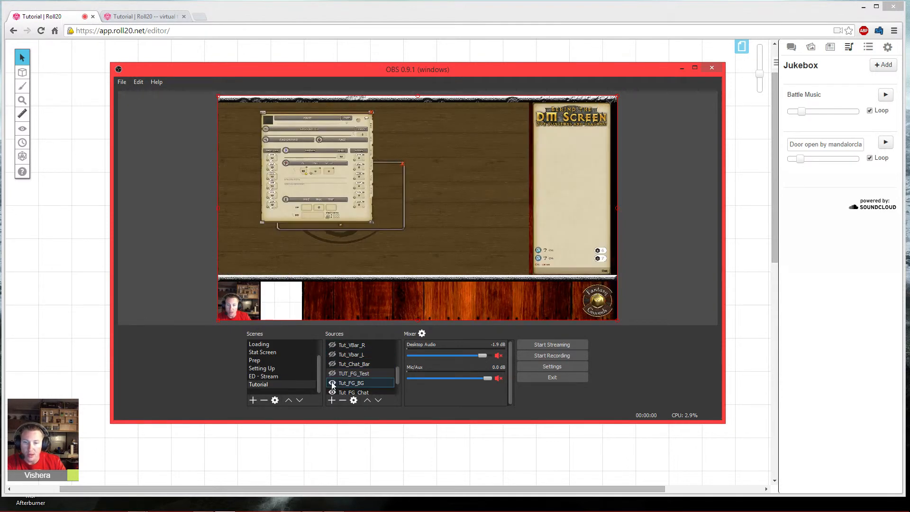
left_click(331, 374)
Step: Hide the horizontal bars Tut_Hbar_top and Tut_HB_bot together with the fg_logo and title images
scroll(332, 365, "up", 1)
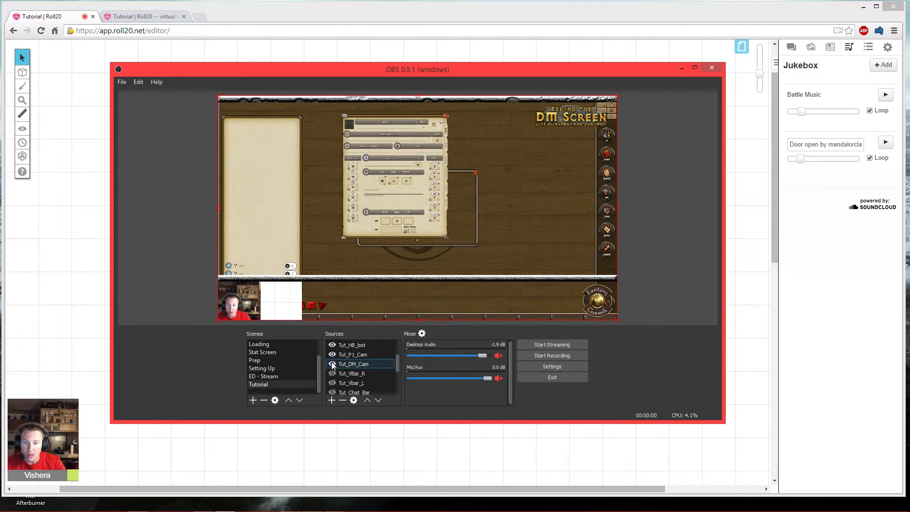
left_click(331, 356)
scroll(334, 354, "up", 1)
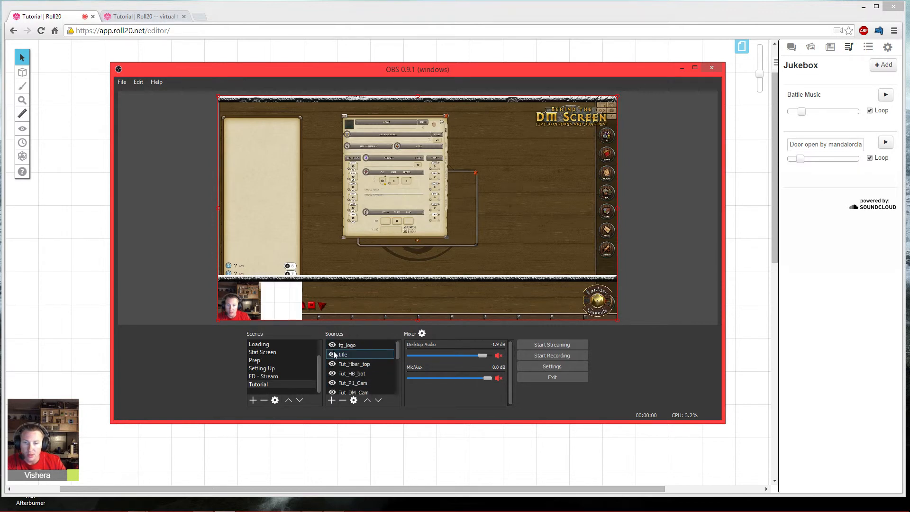
left_click(332, 364)
left_click(332, 373)
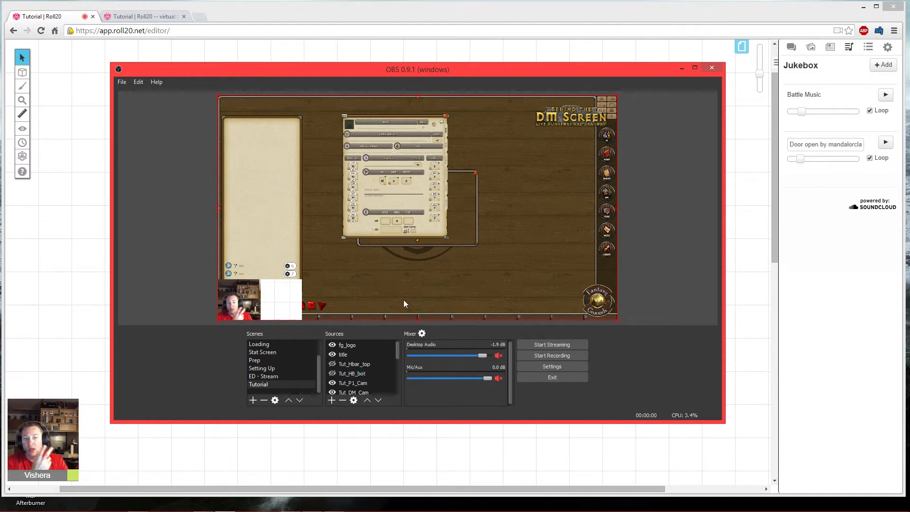
scroll(354, 368, "down", 3)
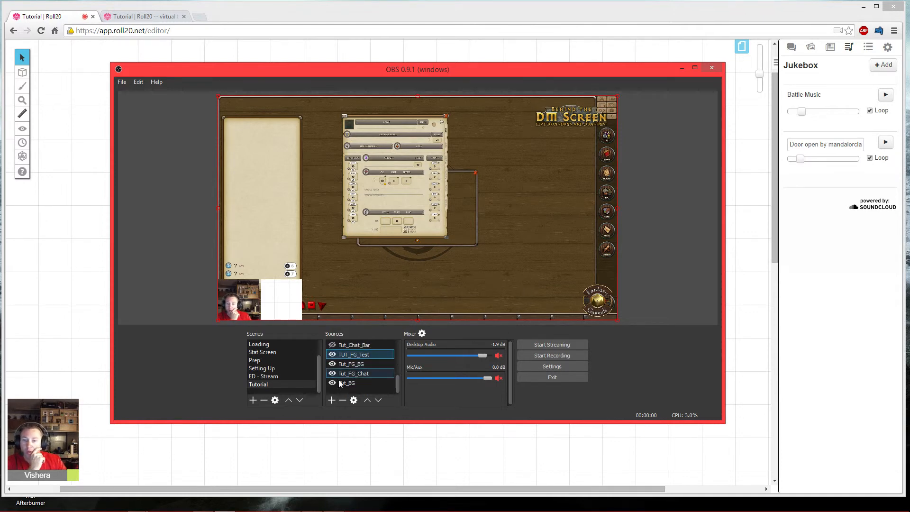
scroll(330, 370, "up", 3)
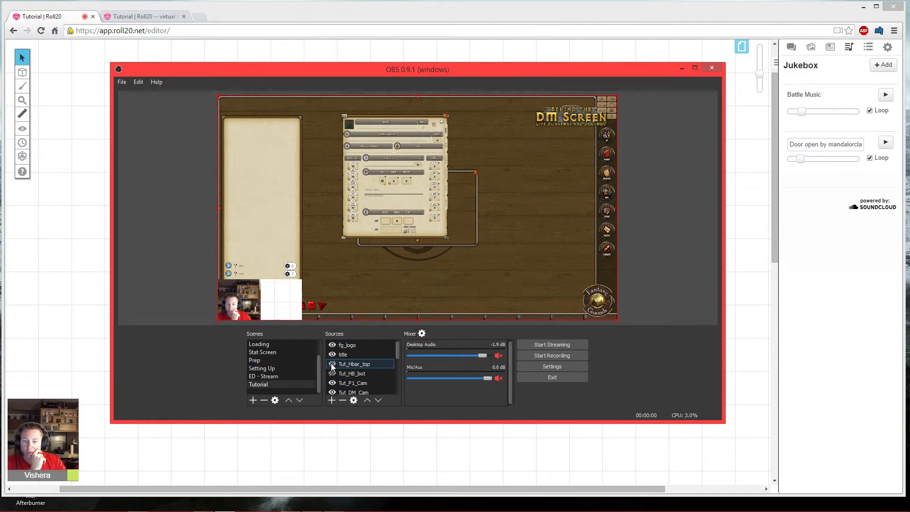
left_click(332, 345)
left_click(333, 352)
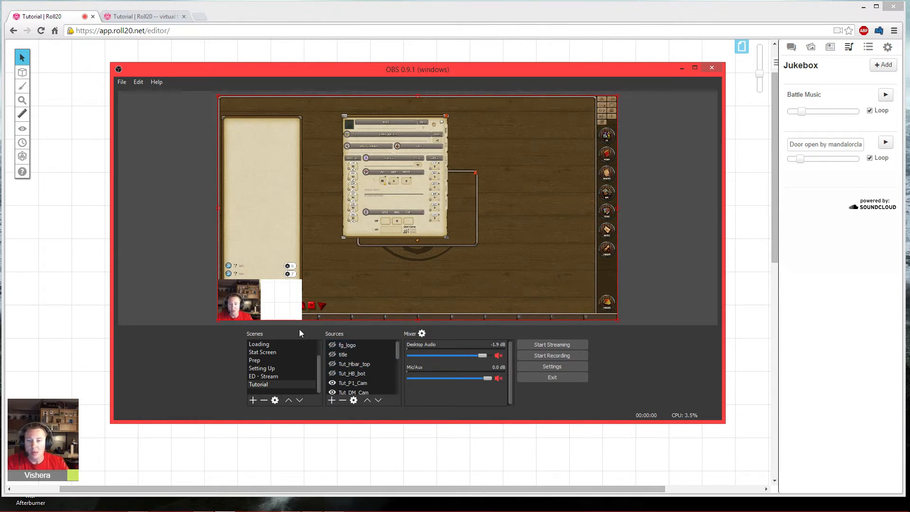
Step: Try Tut_DM_Cam in the lower-right corner of the tabletop area and return it to the canvas's lower-left corner
left_click_drag(237, 295, 574, 301)
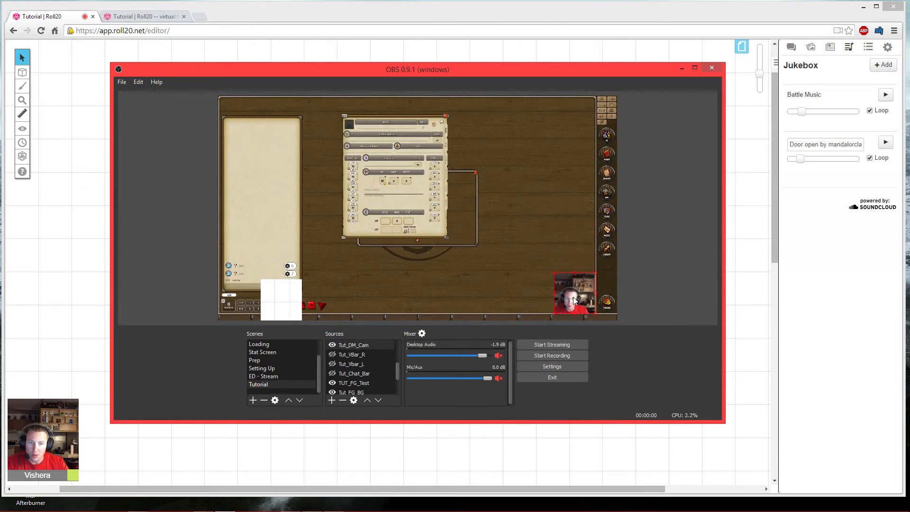
left_click(665, 290)
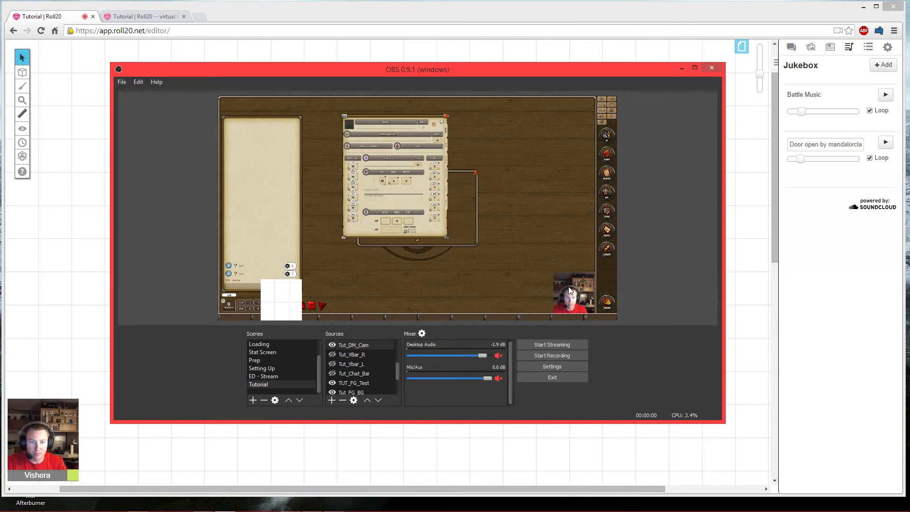
left_click_drag(569, 291, 234, 299)
left_click(430, 279)
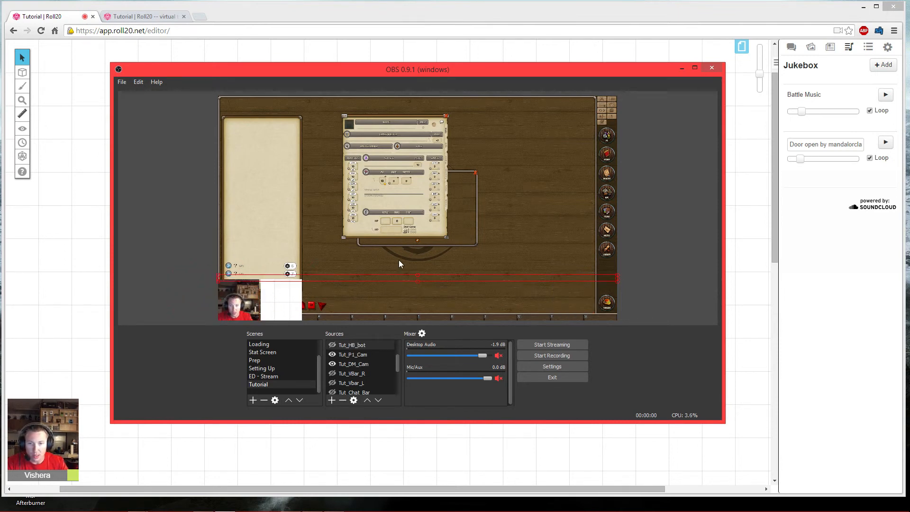
Step: Remove the full-window capture source TUT_FG_Test from the Tutorial scene
left_click(354, 255)
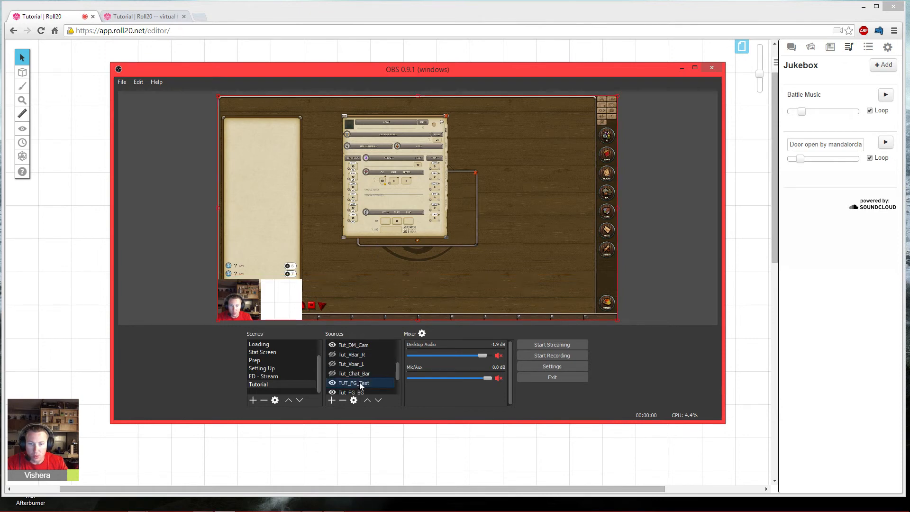
left_click(343, 400)
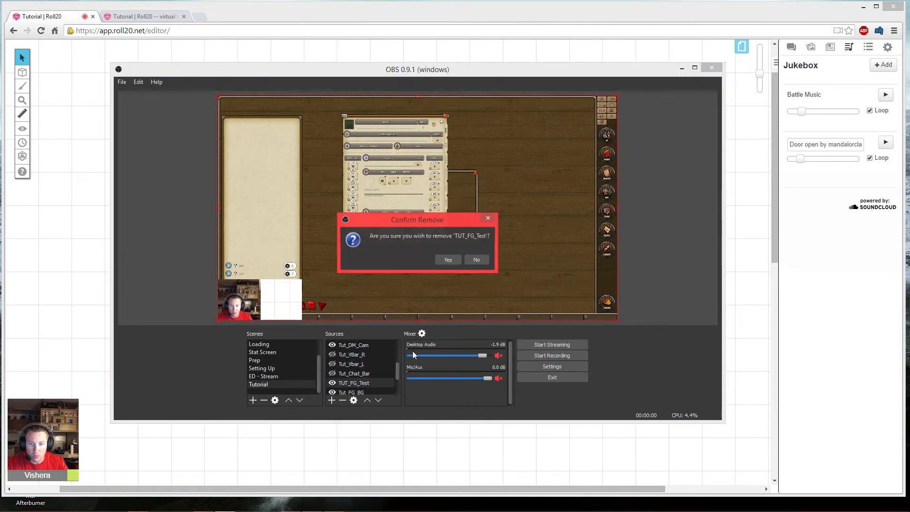
left_click(448, 259)
Step: Make all hidden vertical and horizontal bars, fg_logo and title visible again, and clear the preview selection
left_click(332, 346)
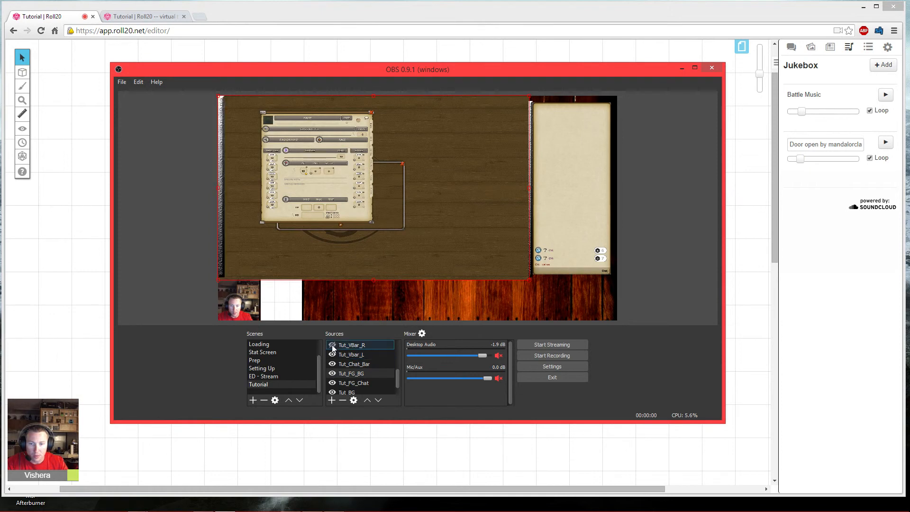
left_click(332, 347)
scroll(333, 354, "up", 1)
left_click(332, 346)
scroll(345, 365, "up", 1)
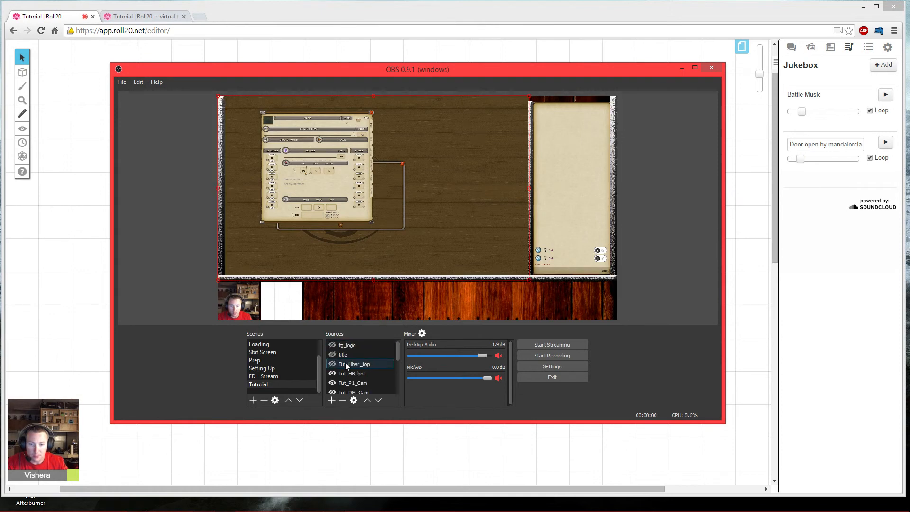
left_click(332, 344)
left_click(332, 354)
left_click(332, 364)
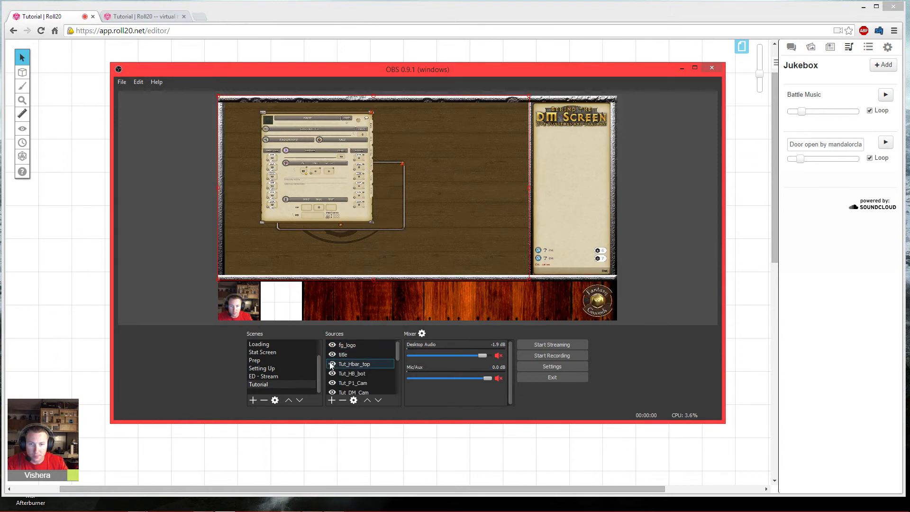
left_click(204, 287)
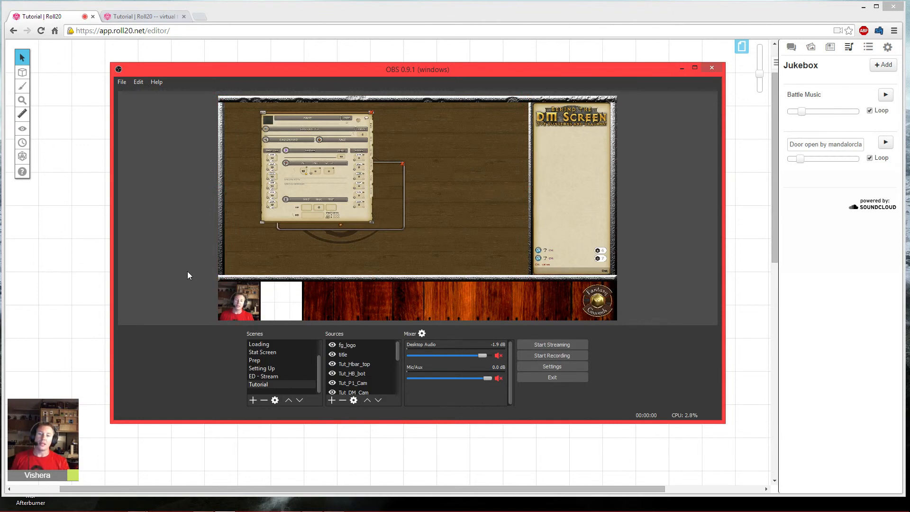